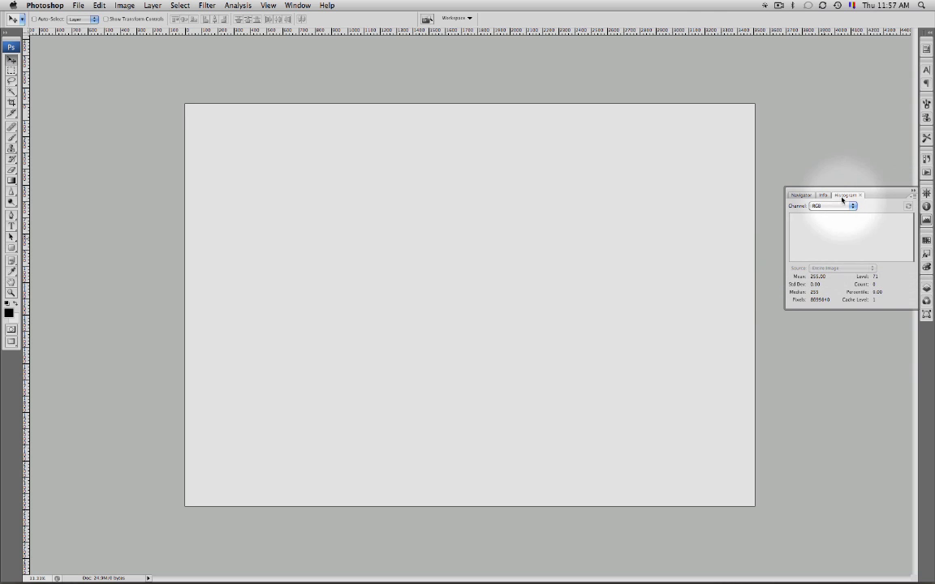
Float the Histogram panel on its own and close the Navigator/Info panel group
{"action": "left_click_drag", "start_coordinate": [834, 196], "coordinate": [417, 396]}
{"action": "left_click", "coordinate": [914, 192]}
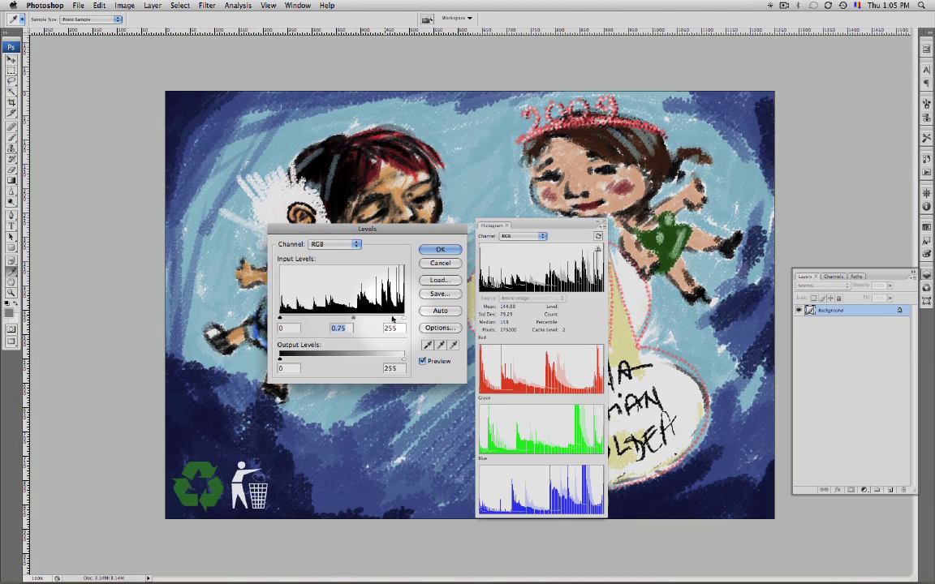
Shift the illustration's Levels input and output sliders, then drop Hue/Saturation Lightness to -64
{"action": "left_click_drag", "start_coordinate": [402, 319], "coordinate": [376, 319]}
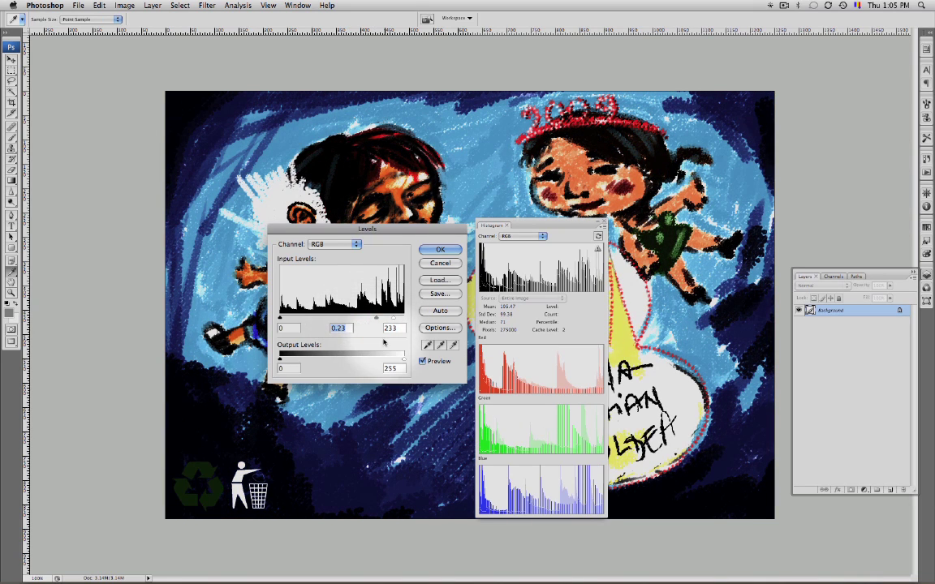
{"action": "left_click_drag", "start_coordinate": [280, 358], "coordinate": [319, 359]}
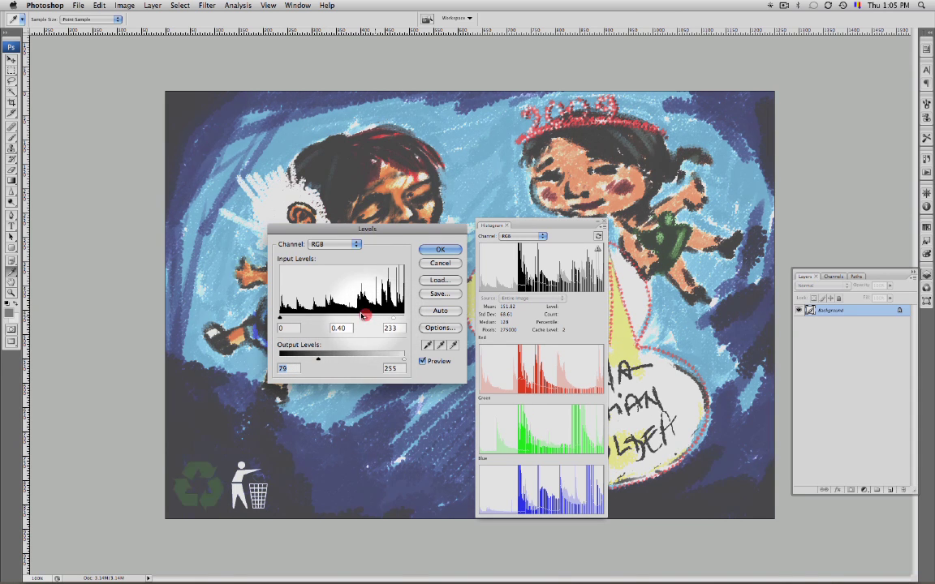
{"action": "left_click_drag", "start_coordinate": [364, 315], "coordinate": [349, 317]}
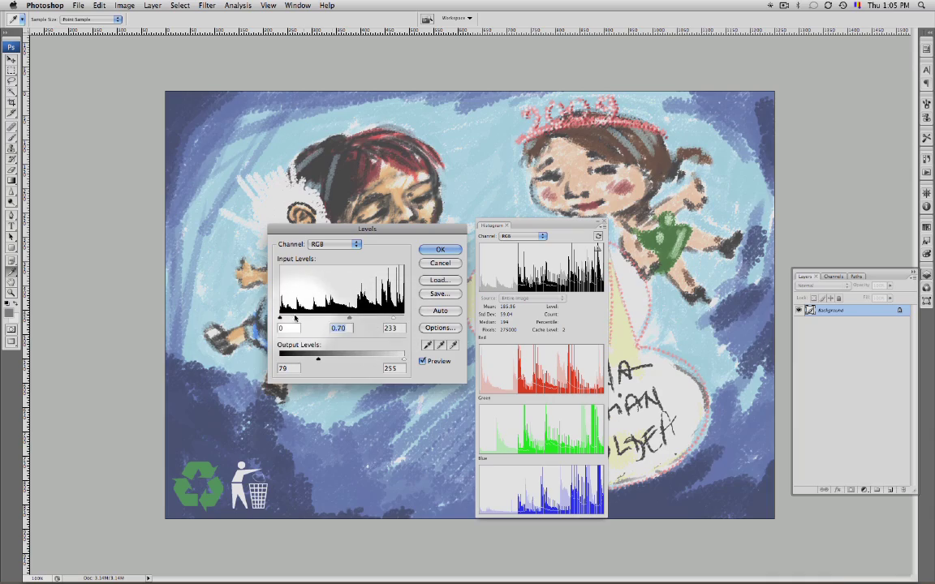
{"action": "left_click_drag", "start_coordinate": [281, 317], "coordinate": [324, 322]}
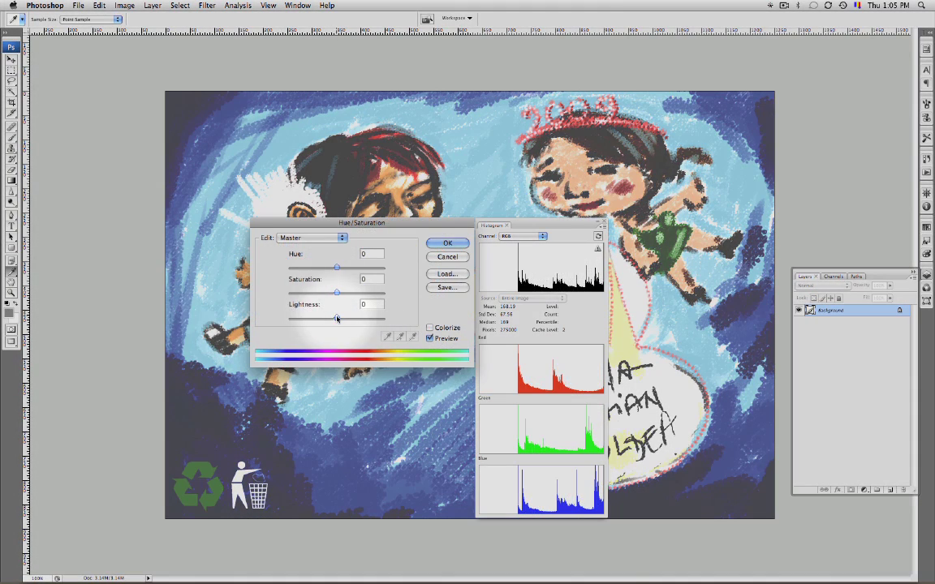
{"action": "left_click_drag", "start_coordinate": [335, 318], "coordinate": [307, 319]}
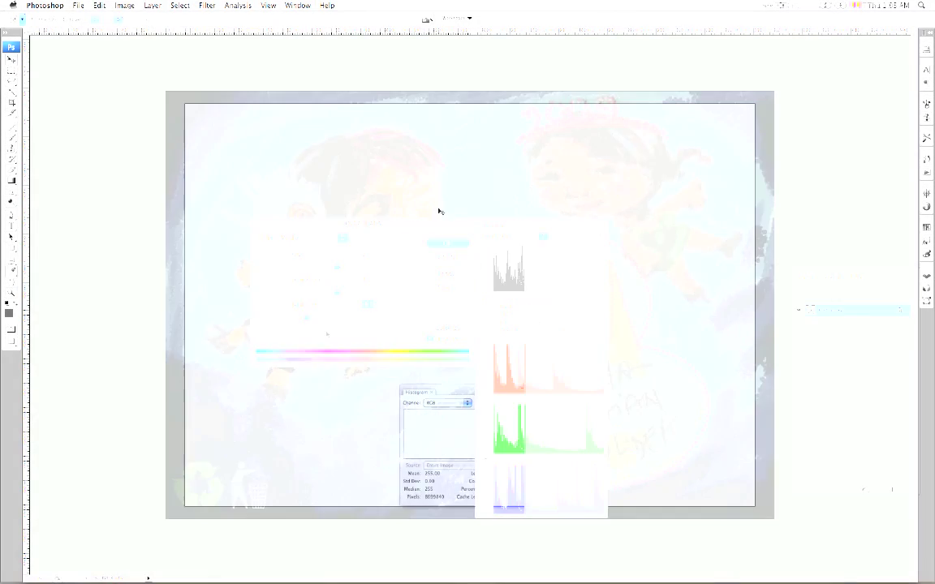
{"action": "key", "text": "m"}
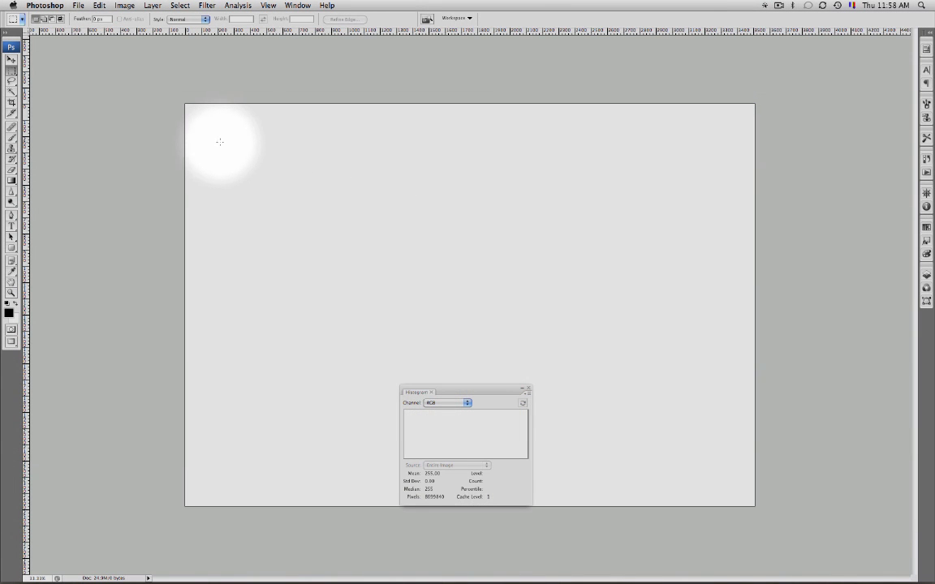
Show the Layers panel and add a new layer named Layer 1
{"action": "key", "text": "F7"}
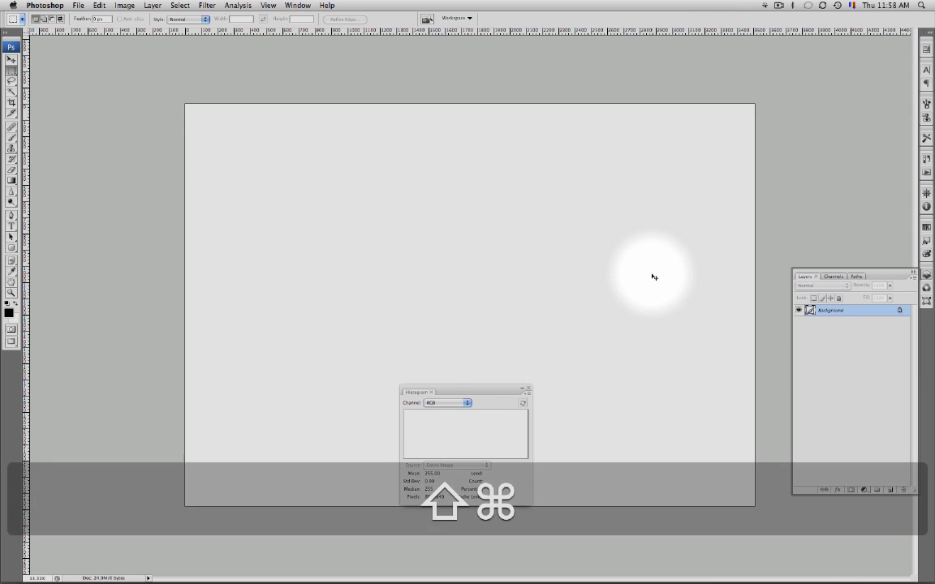
{"action": "key", "text": "shift+super+n"}
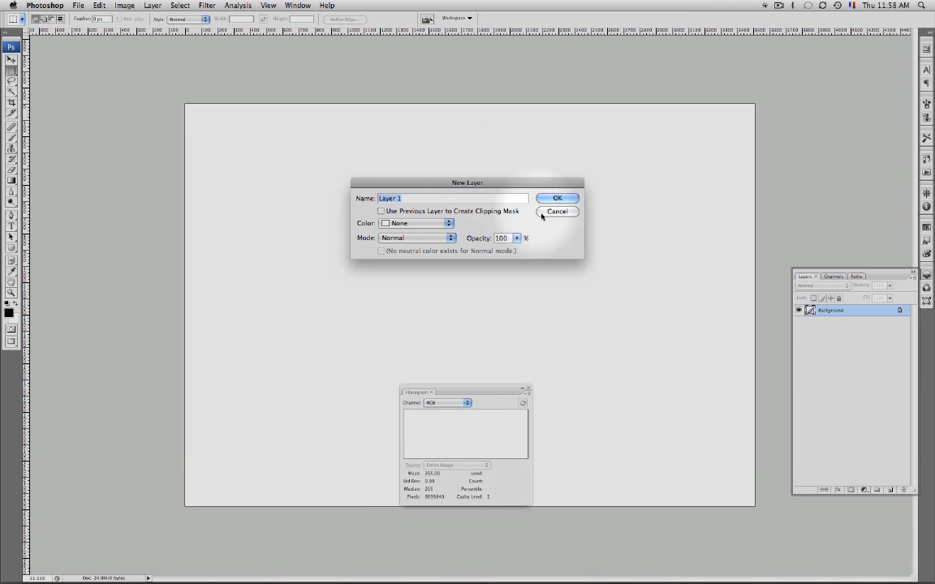
{"action": "left_click", "coordinate": [557, 198]}
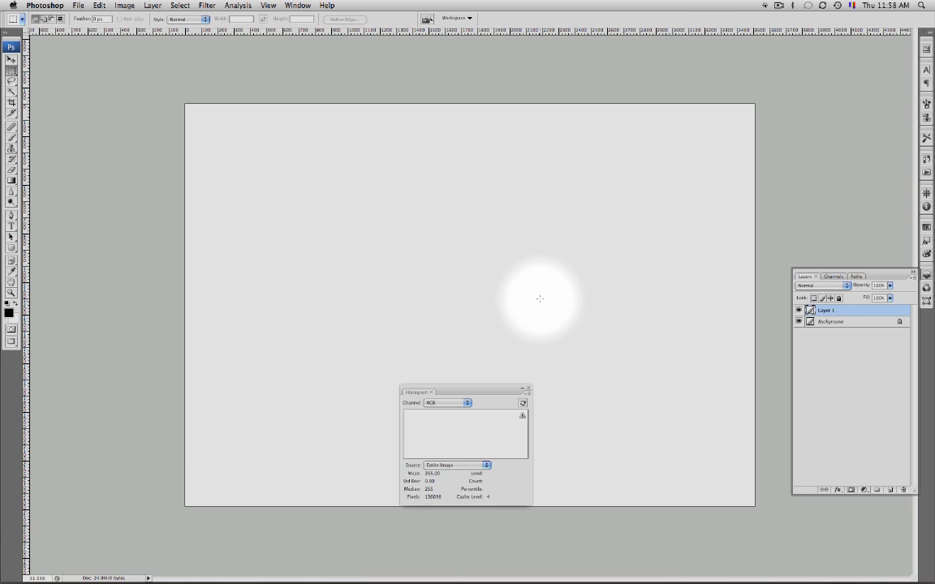
Fill a long strip across the top with a level black-to-white gradient, then deselect
{"action": "key", "text": "m"}
{"action": "left_click_drag", "start_coordinate": [233, 136], "coordinate": [709, 177]}
{"action": "key", "text": "g"}
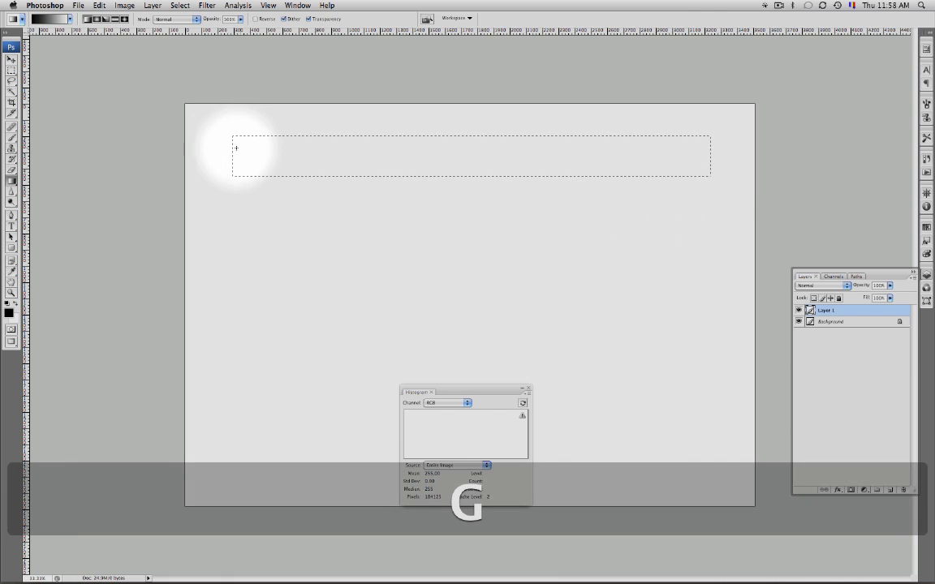
{"action": "left_click_drag", "start_coordinate": [234, 155], "coordinate": [439, 161]}
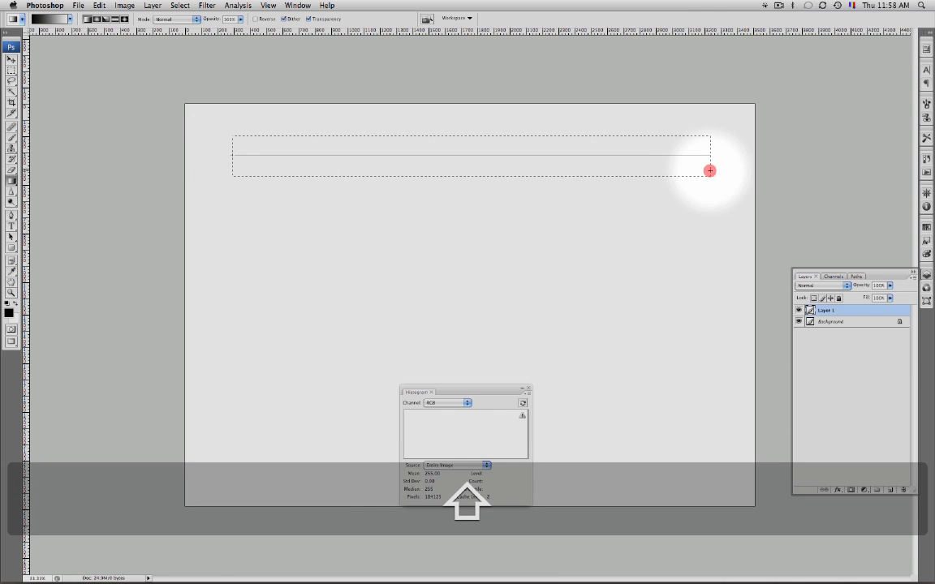
{"action": "left_click_drag", "start_coordinate": [710, 171], "coordinate": [710, 171]}
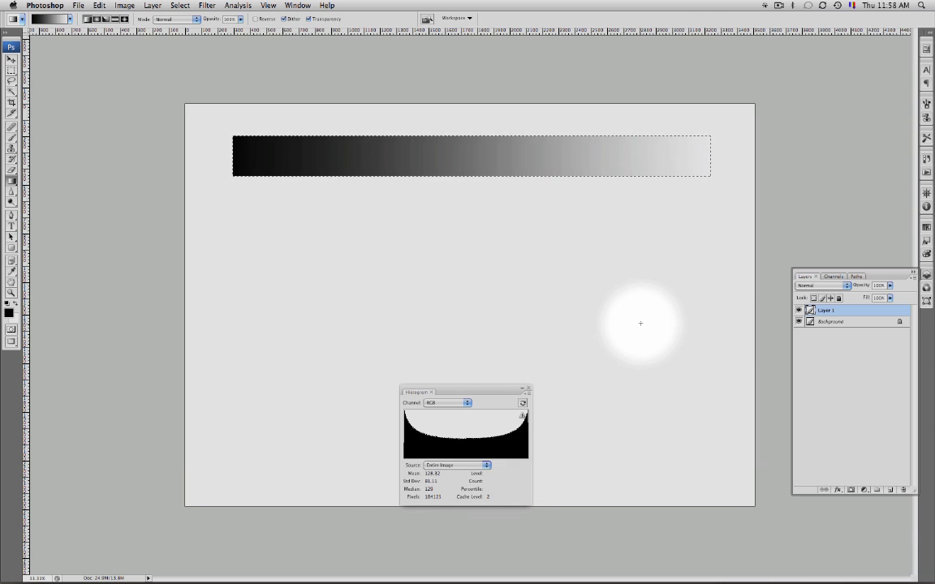
{"action": "key", "text": "super+d"}
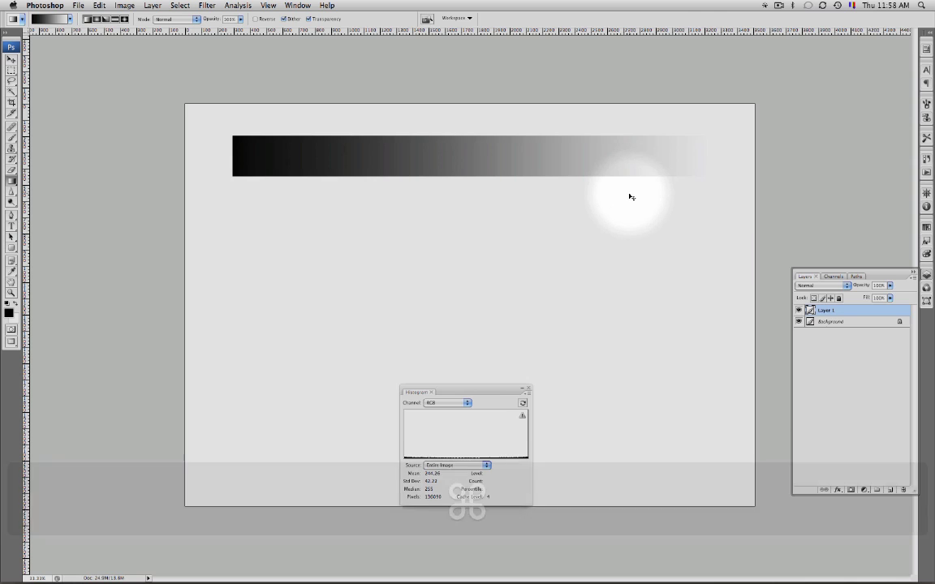
{"action": "key", "text": "super+z"}
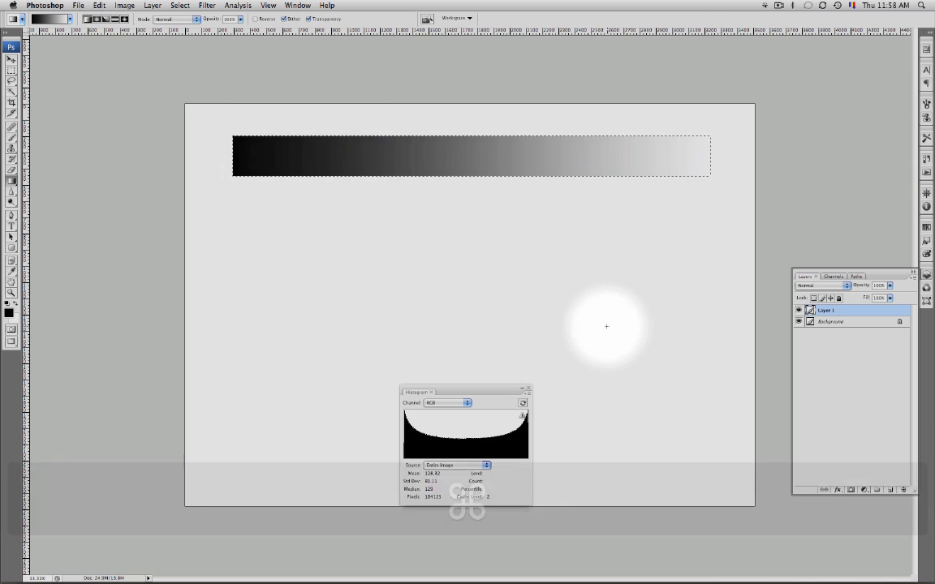
{"action": "key", "text": "super+d"}
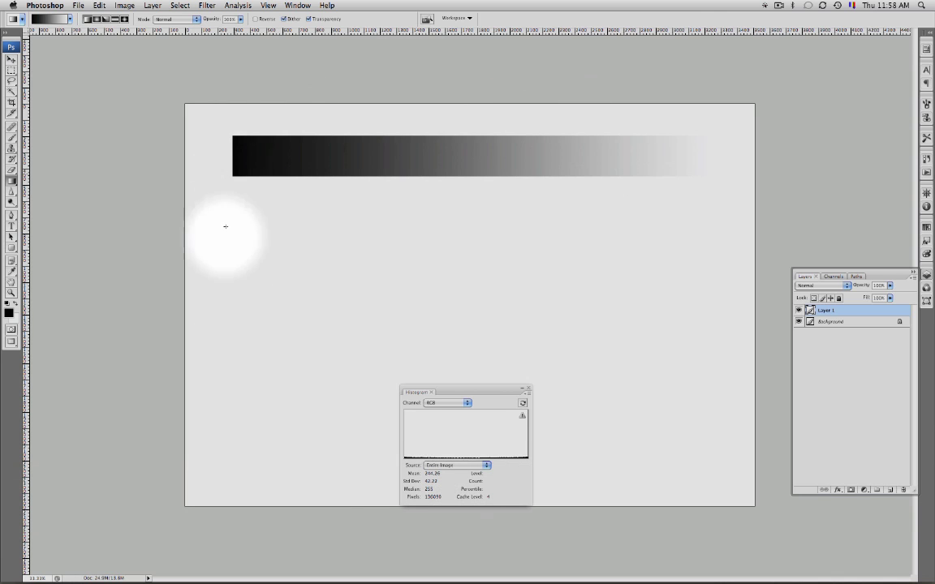
Set the Histogram source to Selected Layer, refresh it uncached, and duplicate Layer 1
{"action": "left_click", "coordinate": [467, 472]}
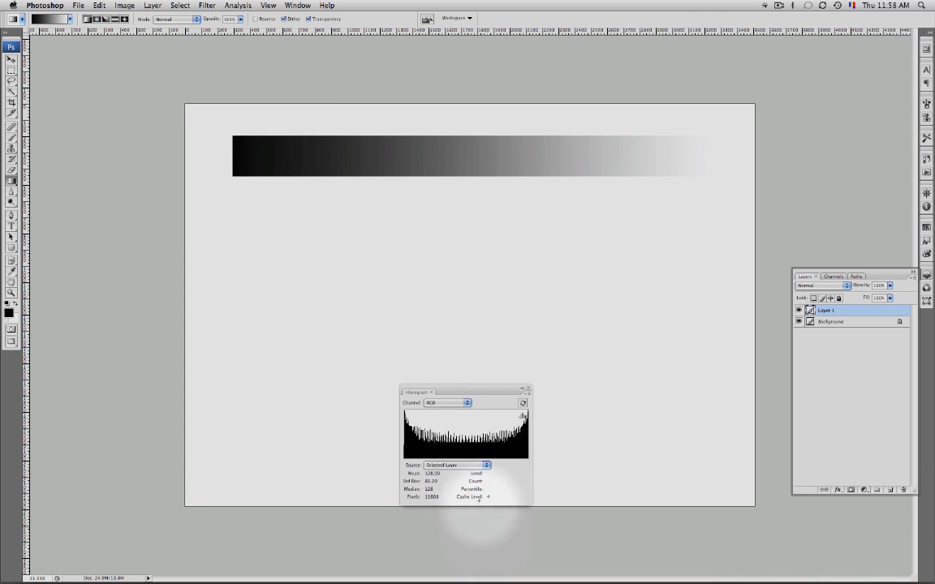
{"action": "left_click", "coordinate": [523, 416]}
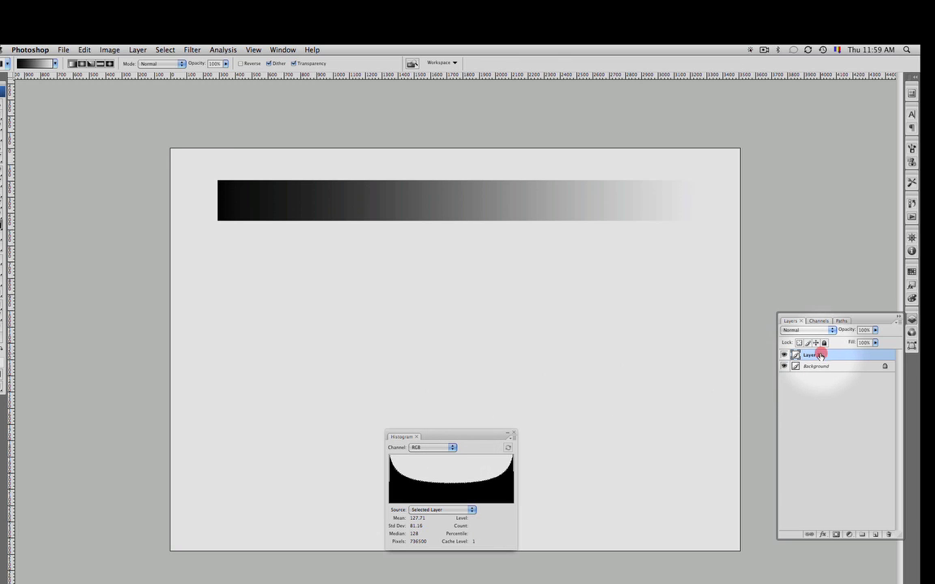
{"action": "left_click_drag", "start_coordinate": [819, 355], "coordinate": [876, 531]}
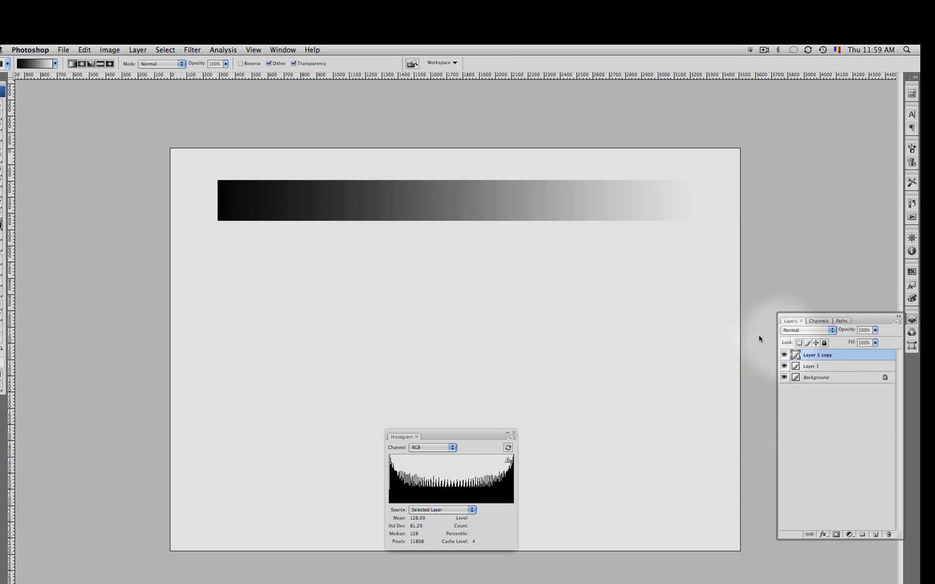
Move Layer 1 copy straight down below the first bar and refresh the histogram
{"action": "key", "text": "v"}
{"action": "mouse_move", "coordinate": [463, 205]}
{"action": "left_mouse_down"}
{"action": "mouse_move", "coordinate": [463, 286]}
{"action": "mouse_move", "coordinate": [465, 256]}
{"action": "left_mouse_up"}
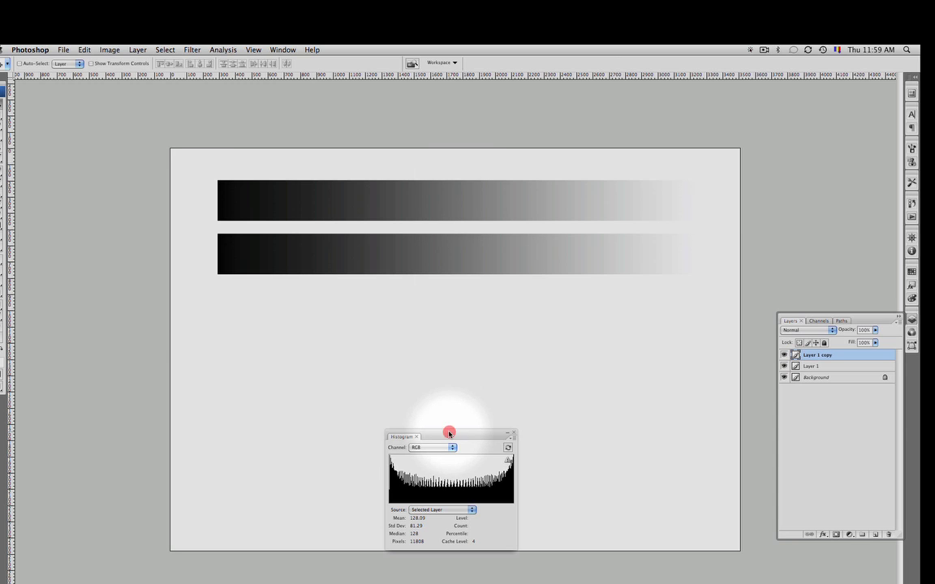
{"action": "left_click_drag", "start_coordinate": [448, 432], "coordinate": [325, 290]}
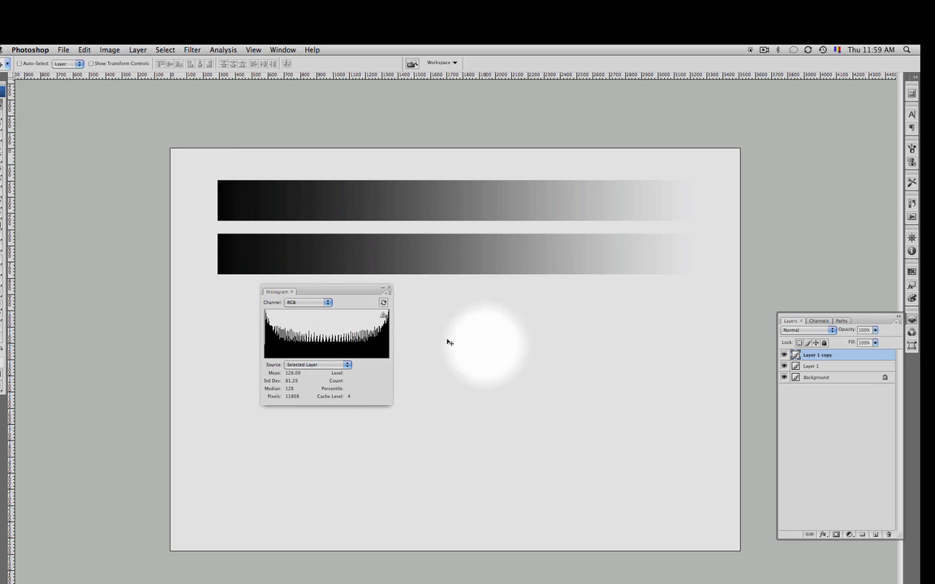
{"action": "left_click", "coordinate": [383, 316]}
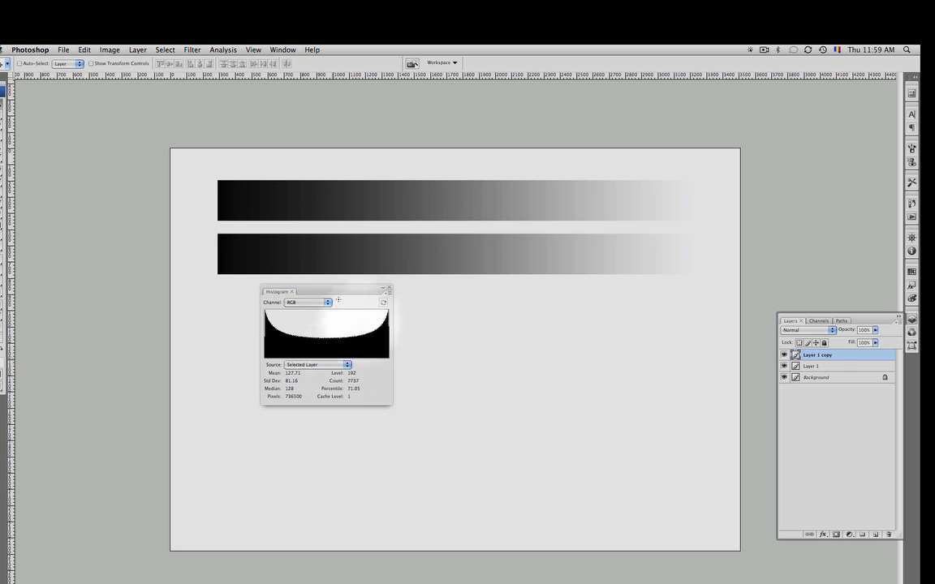
{"action": "mouse_move", "coordinate": [346, 322]}
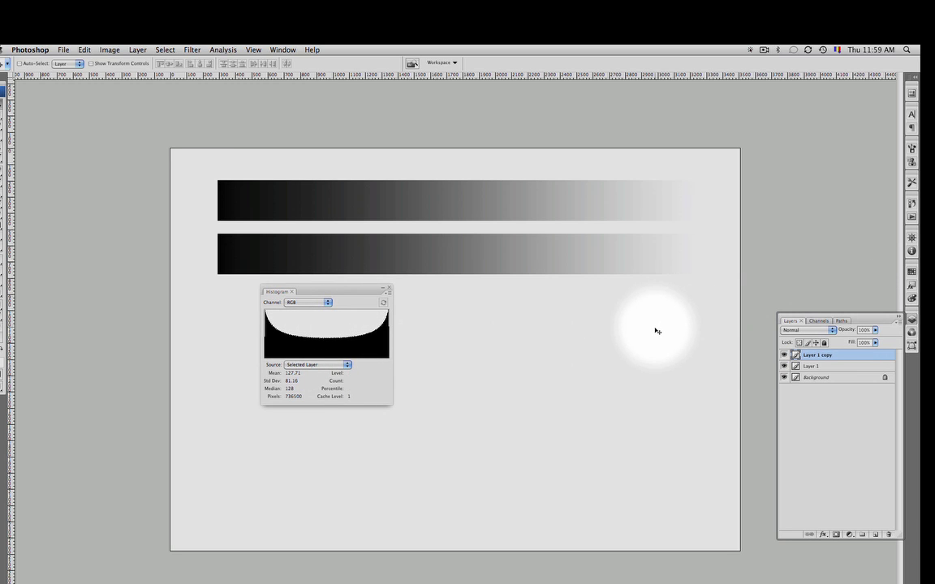
Open Levels on the copied bar, place the dialog centrally, and refresh the histogram uncached
{"action": "key", "text": "super+l"}
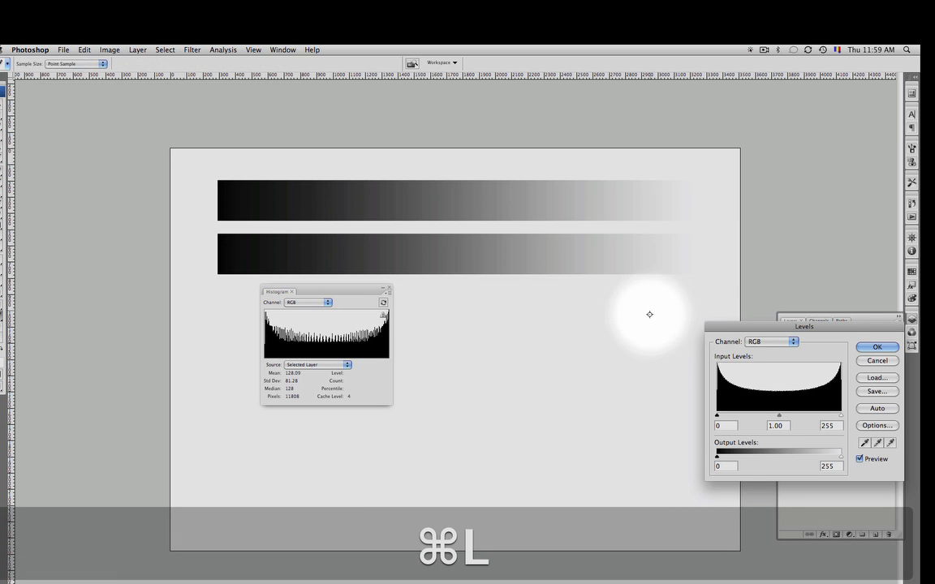
{"action": "left_click_drag", "start_coordinate": [821, 327], "coordinate": [559, 284]}
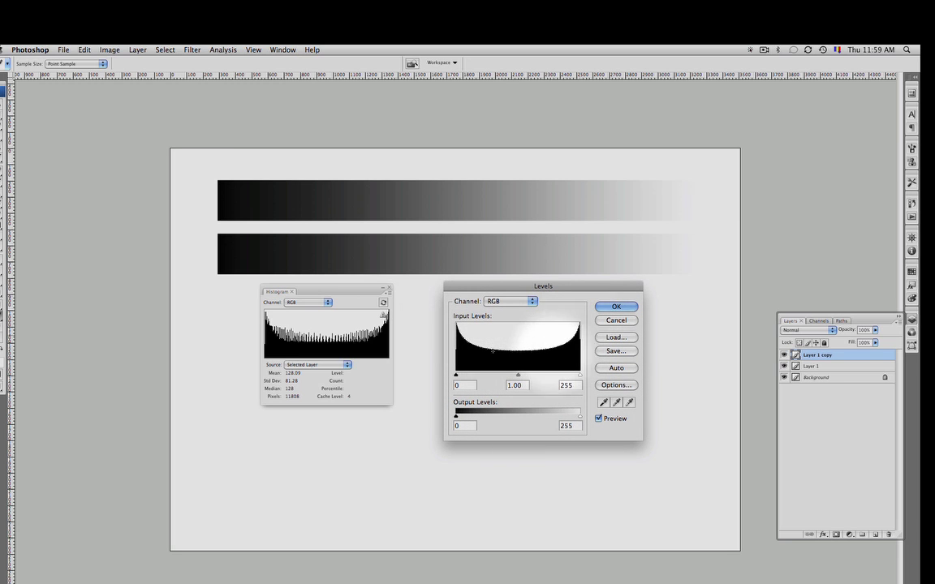
{"action": "left_click", "coordinate": [384, 302]}
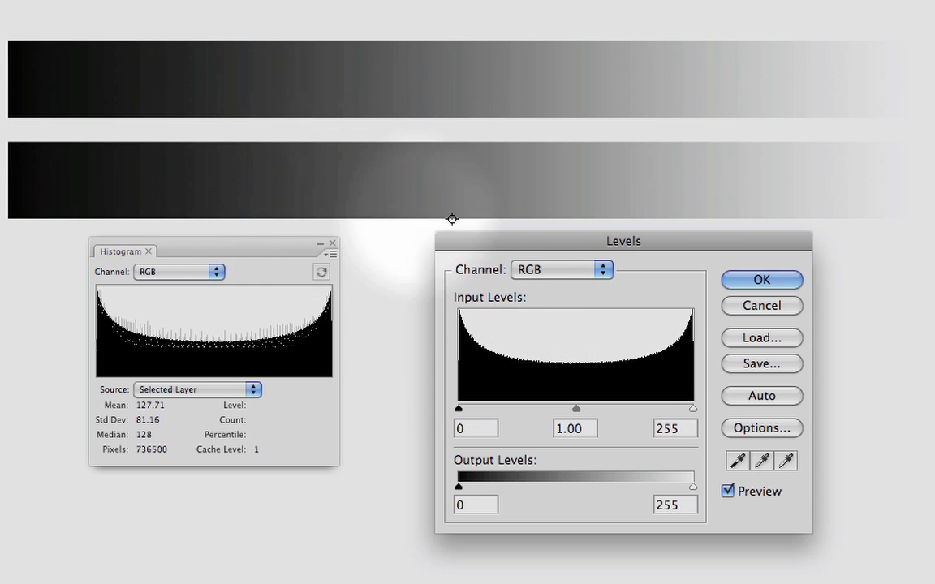
Lower the Levels white input to 205 and refresh the histogram with full-image data
{"action": "mouse_move", "coordinate": [481, 182]}
{"action": "left_mouse_down"}
{"action": "mouse_move", "coordinate": [502, 185]}
{"action": "mouse_move", "coordinate": [501, 178]}
{"action": "left_mouse_up"}
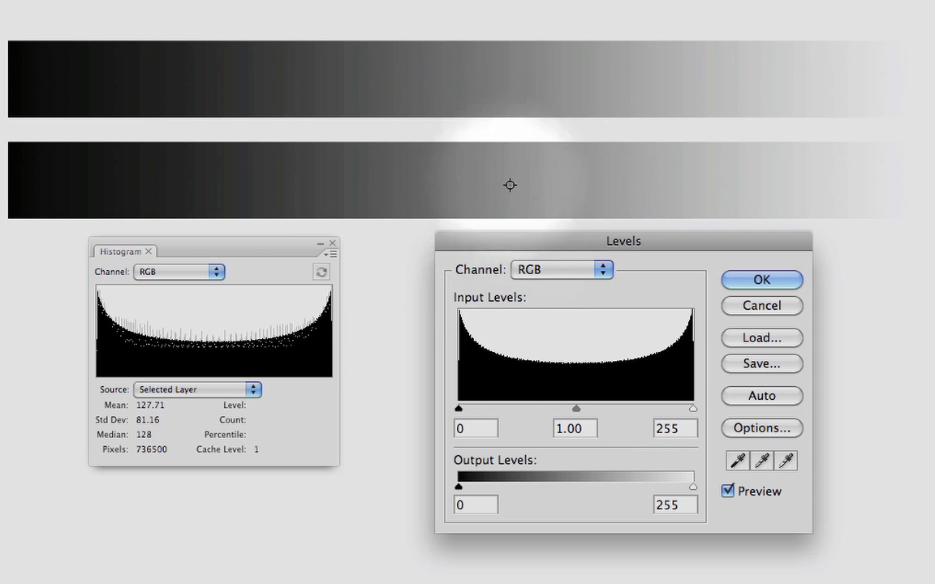
{"action": "left_click", "coordinate": [577, 348]}
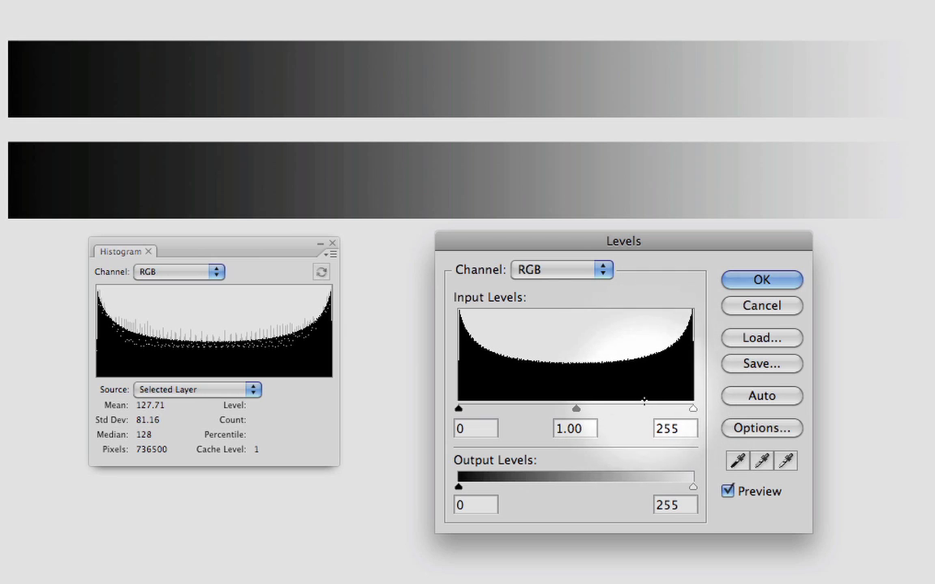
{"action": "left_click_drag", "start_coordinate": [639, 334], "coordinate": [695, 337]}
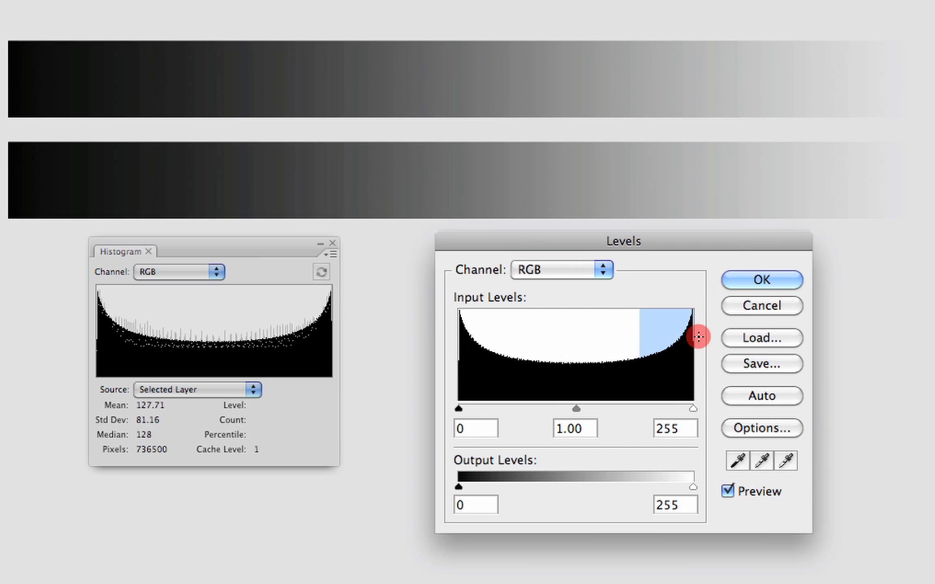
{"action": "left_click_drag", "start_coordinate": [698, 337], "coordinate": [700, 336]}
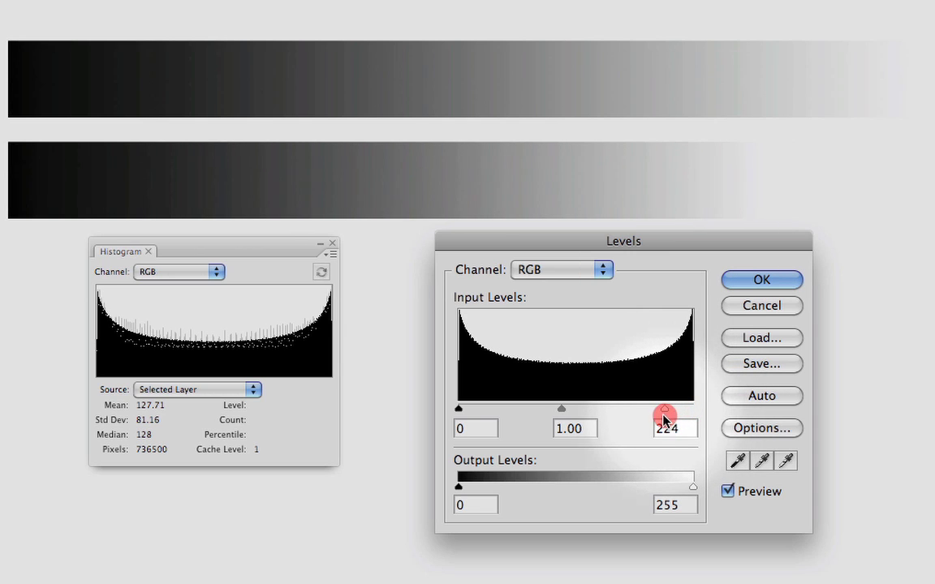
{"action": "left_click_drag", "start_coordinate": [664, 418], "coordinate": [647, 420]}
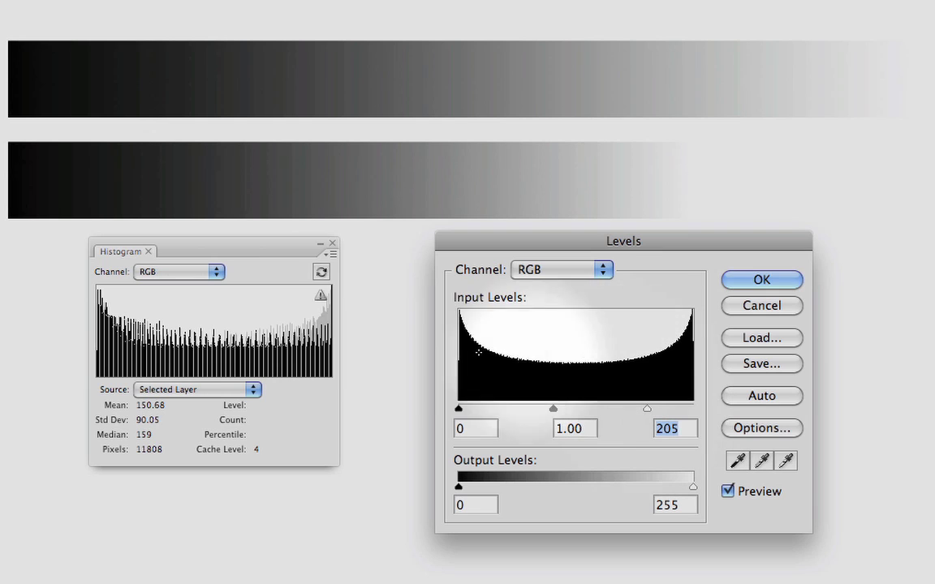
{"action": "left_click", "coordinate": [316, 299]}
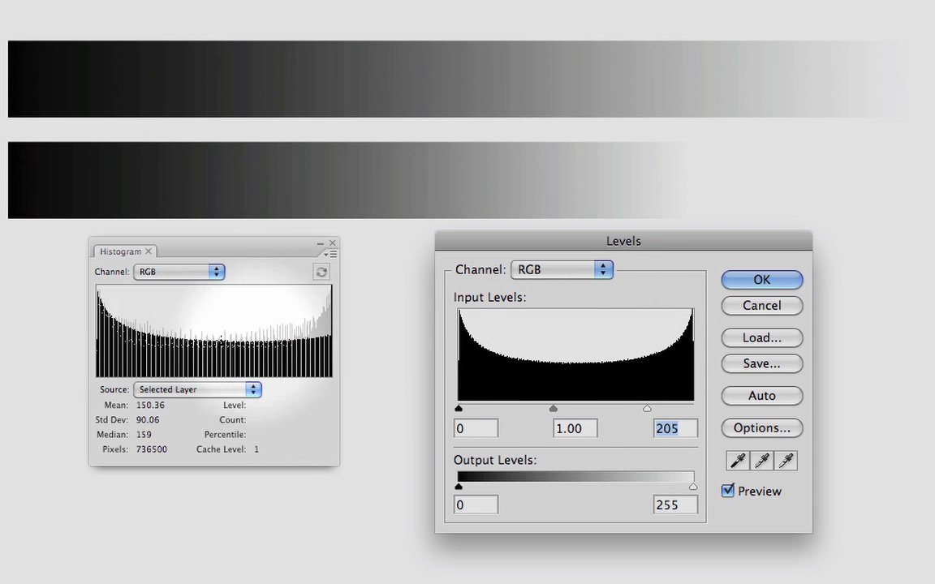
Read the Level, Count and Percentile statistics for the brightest tones on the histogram graph
{"action": "mouse_move", "coordinate": [240, 333]}
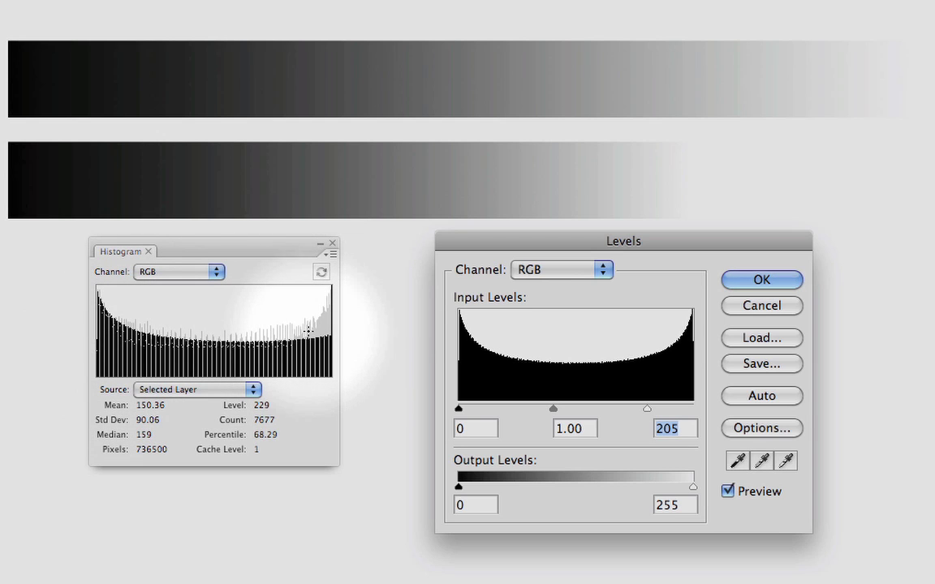
{"action": "left_click_drag", "start_coordinate": [308, 331], "coordinate": [319, 331]}
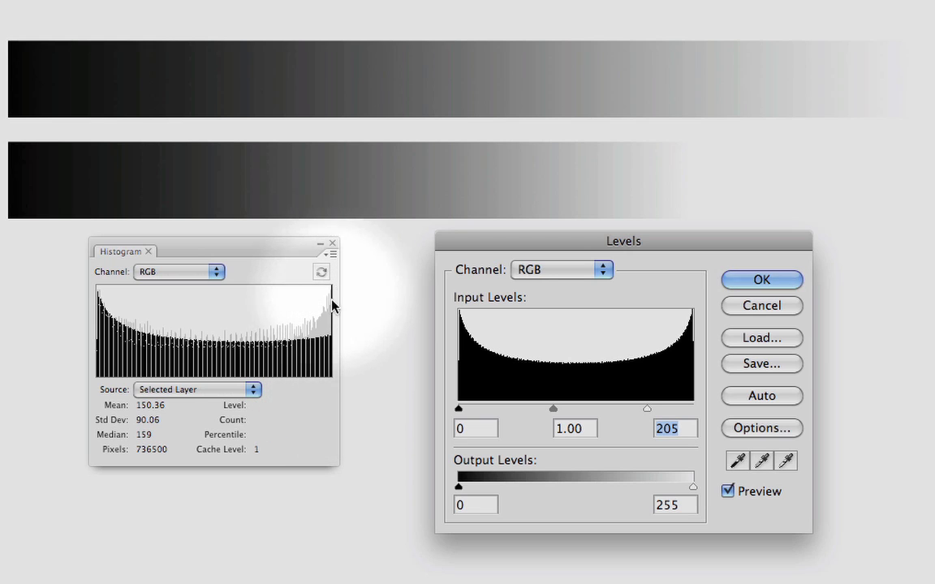
{"action": "mouse_move", "coordinate": [331, 335]}
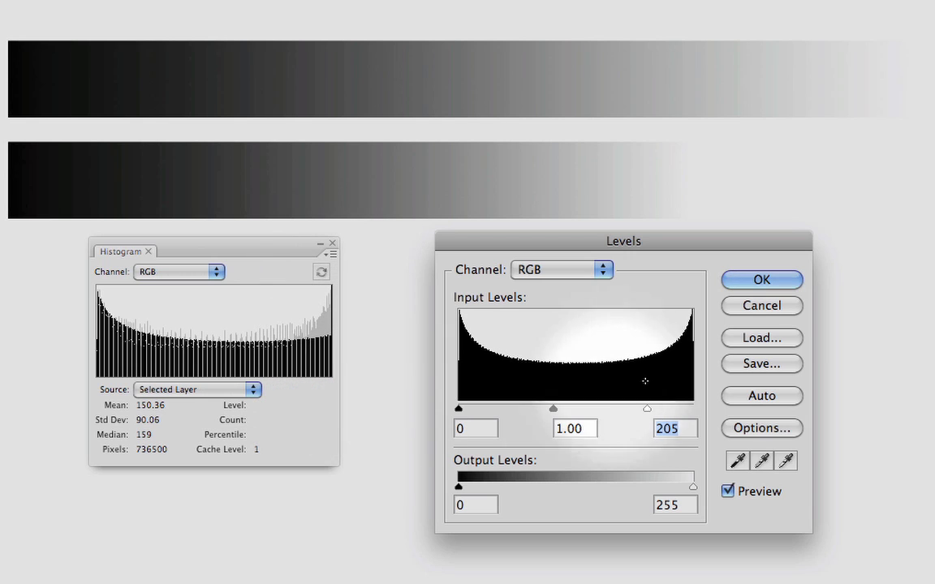
Set the white input to 159, refresh the histogram, and hold Alt so Cancel becomes Reset
{"action": "left_click_drag", "start_coordinate": [647, 410], "coordinate": [604, 407]}
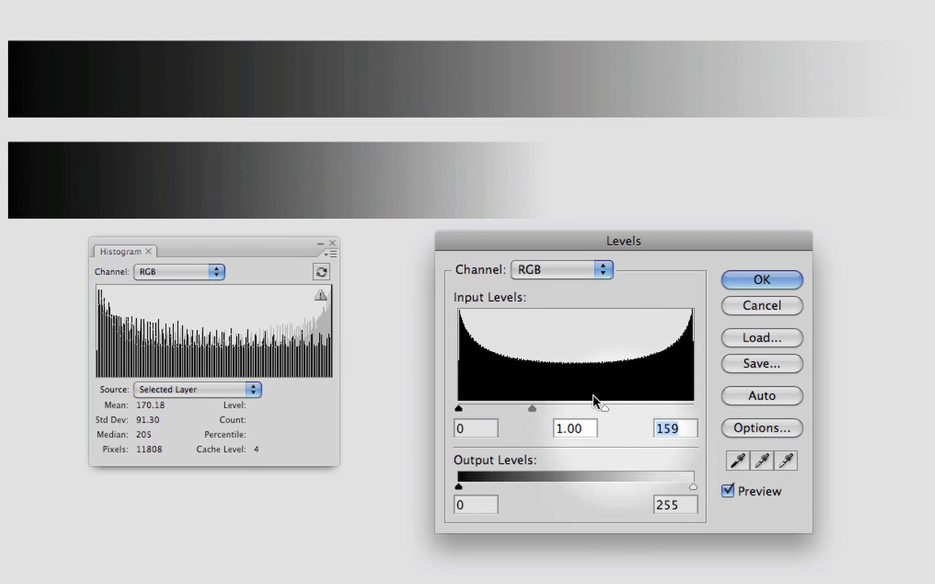
{"action": "left_click", "coordinate": [321, 297]}
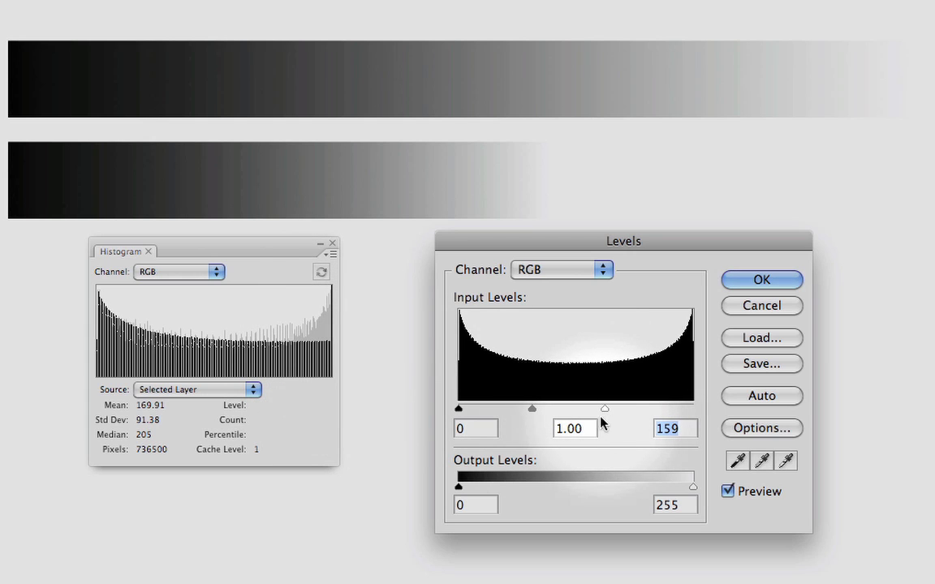
{"action": "key", "text": "alt"}
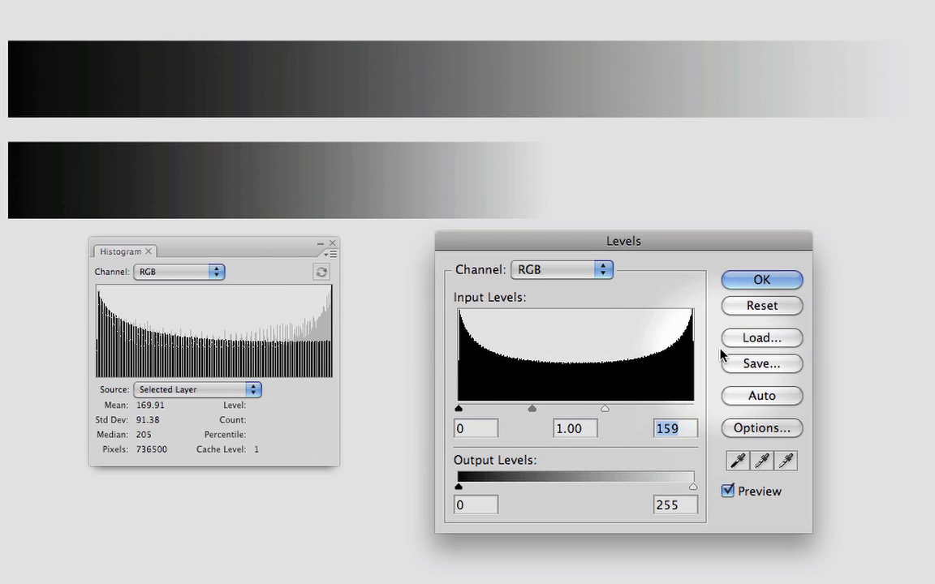
Reset the input levels to 0, 1.00, 255 and refresh the histogram
{"action": "left_click", "coordinate": [763, 307]}
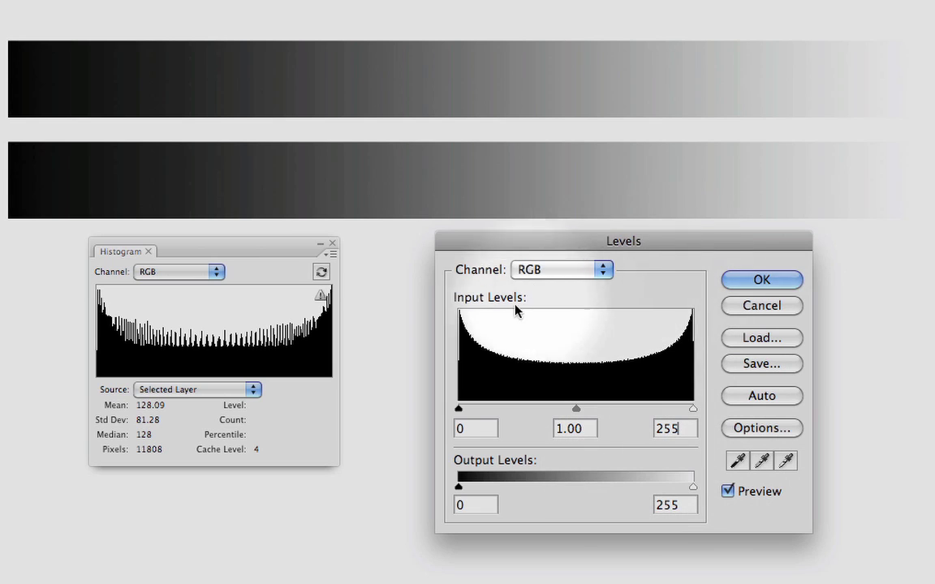
{"action": "left_click", "coordinate": [321, 272]}
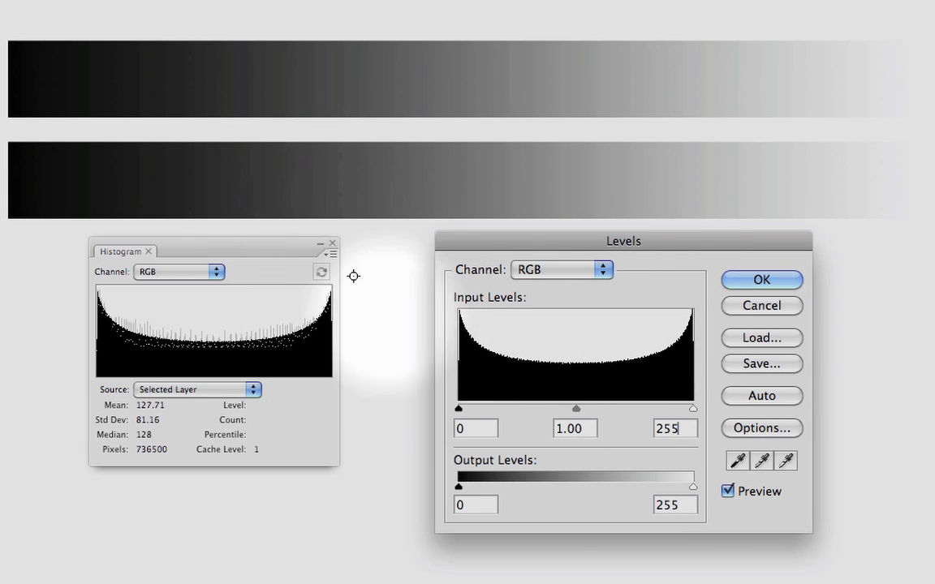
{"action": "key", "text": "Tab"}
{"action": "key", "text": "Tab"}
Inspect the shadow tones, raise the black input to 100, and refresh the histogram
{"action": "left_click_drag", "start_coordinate": [458, 345], "coordinate": [509, 364]}
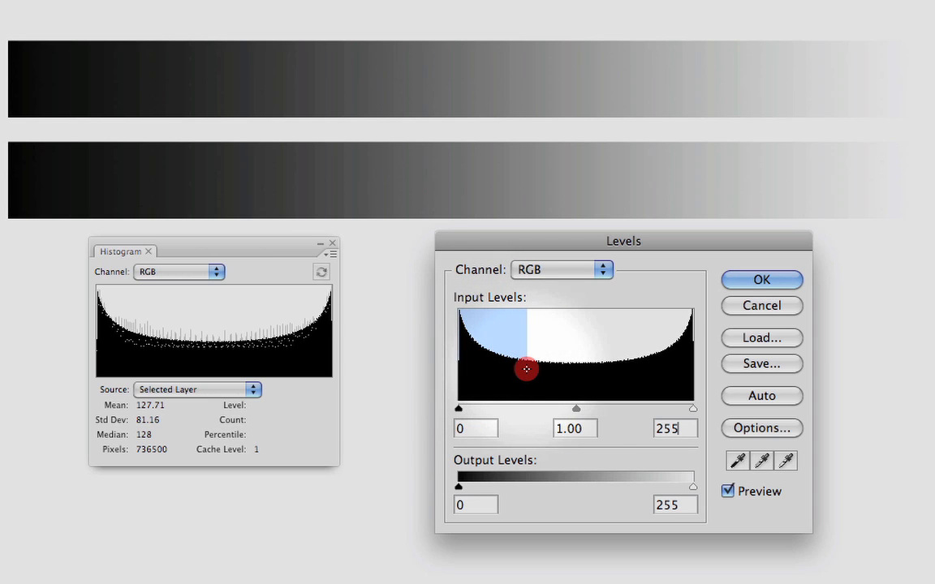
{"action": "left_click_drag", "start_coordinate": [526, 369], "coordinate": [511, 372]}
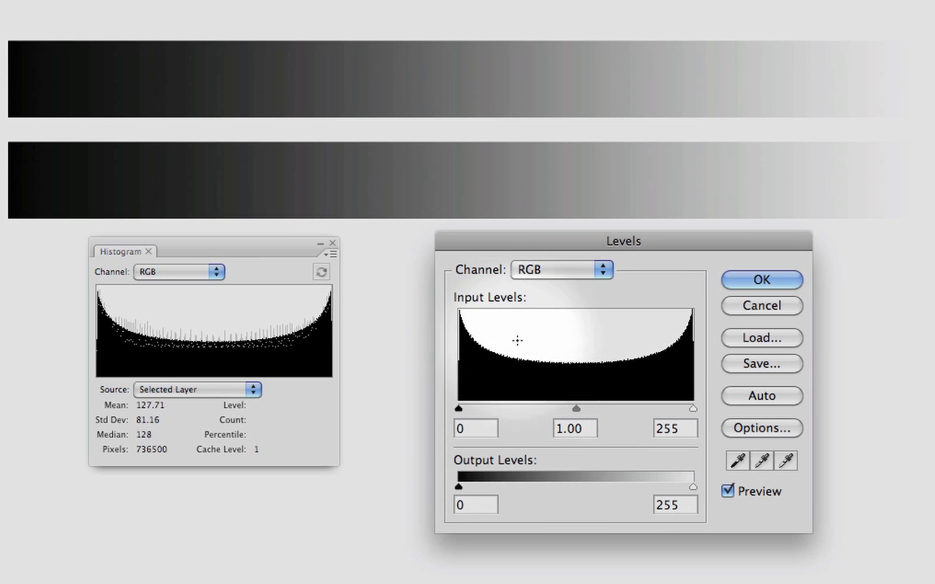
{"action": "left_click_drag", "start_coordinate": [517, 340], "coordinate": [455, 331]}
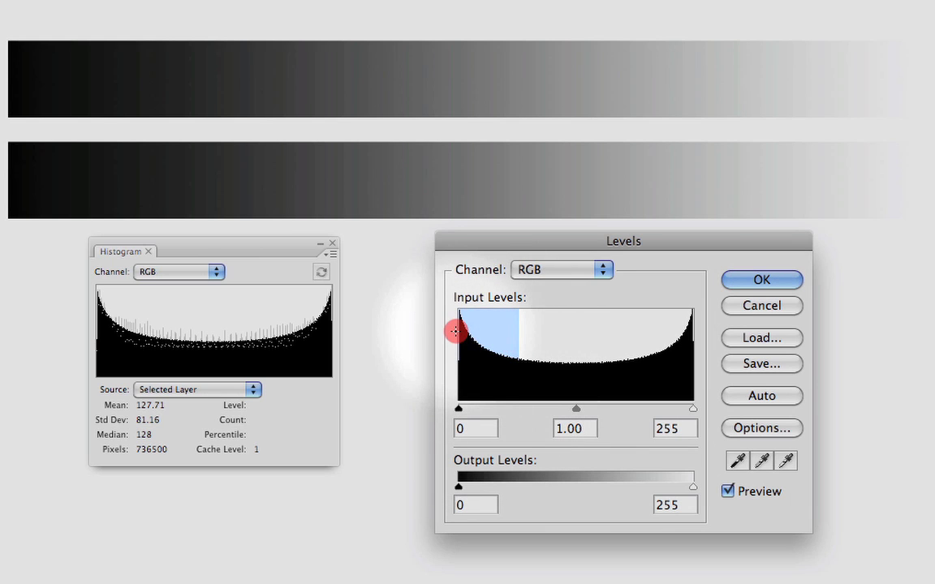
{"action": "left_click_drag", "start_coordinate": [456, 331], "coordinate": [462, 326]}
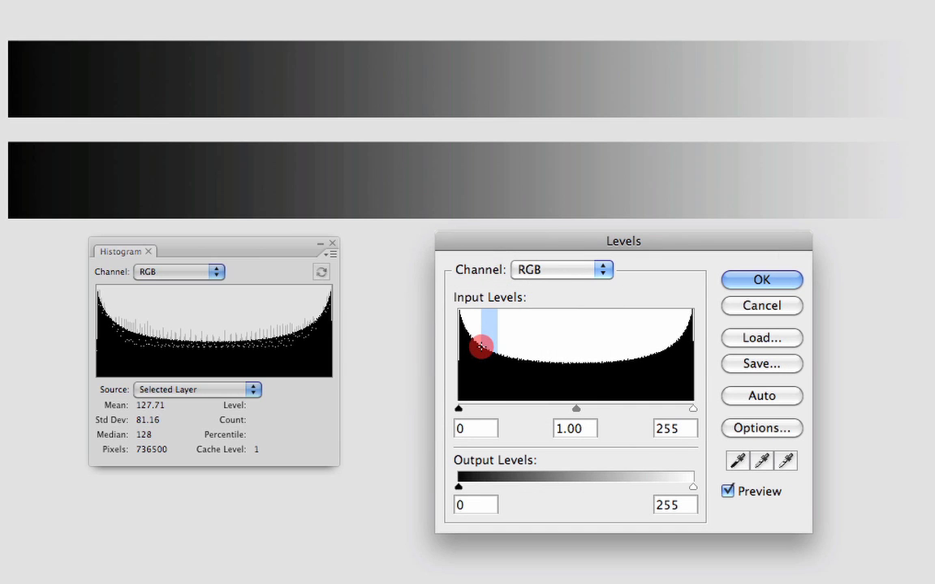
{"action": "left_click_drag", "start_coordinate": [481, 347], "coordinate": [527, 367]}
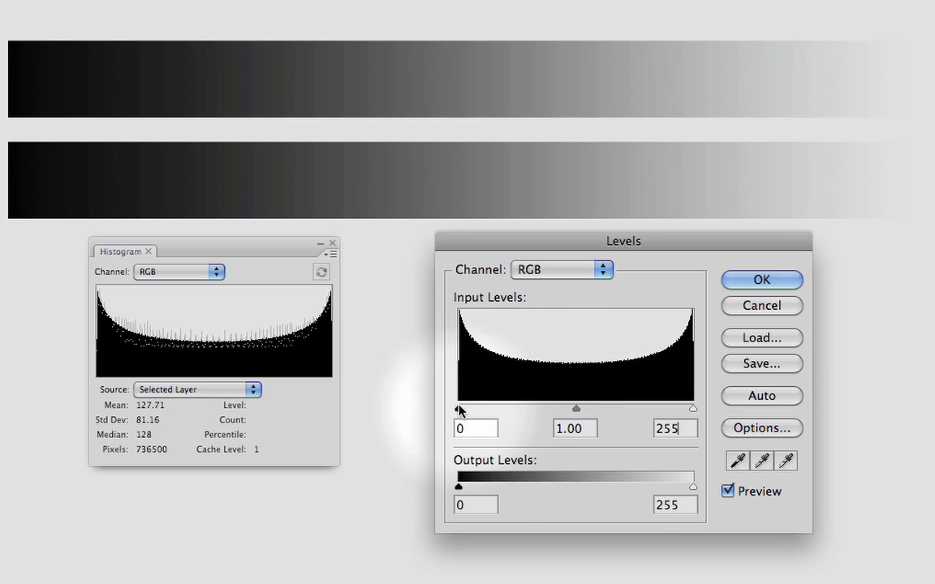
{"action": "left_click_drag", "start_coordinate": [459, 409], "coordinate": [551, 410]}
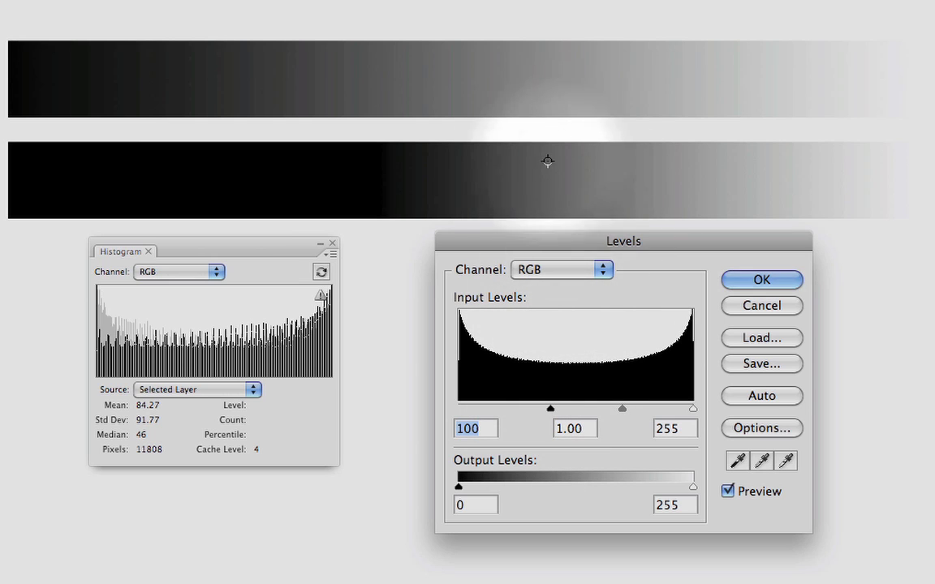
{"action": "left_click", "coordinate": [321, 297]}
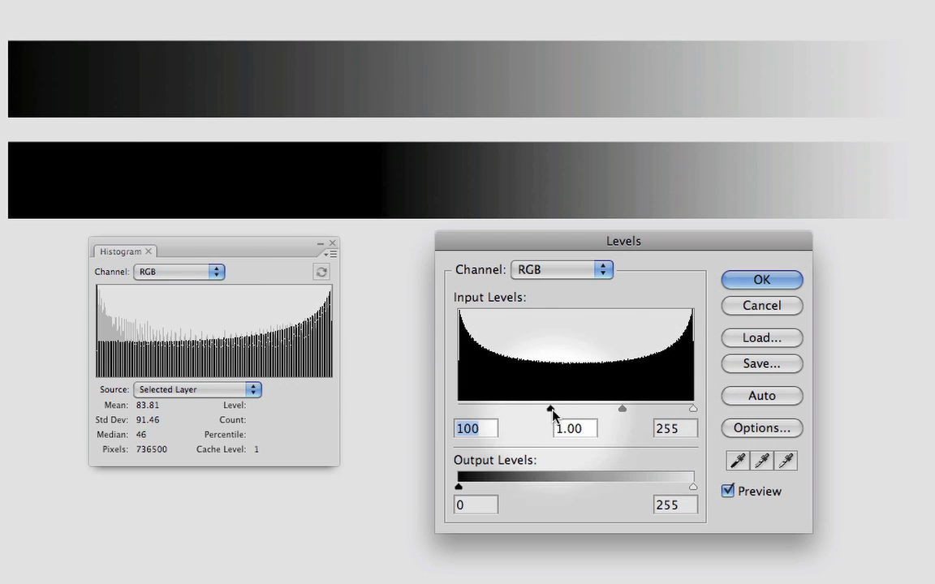
Return the black input to 0, set midtone gamma to 2.70, and refresh the histogram
{"action": "left_click_drag", "start_coordinate": [551, 410], "coordinate": [428, 411]}
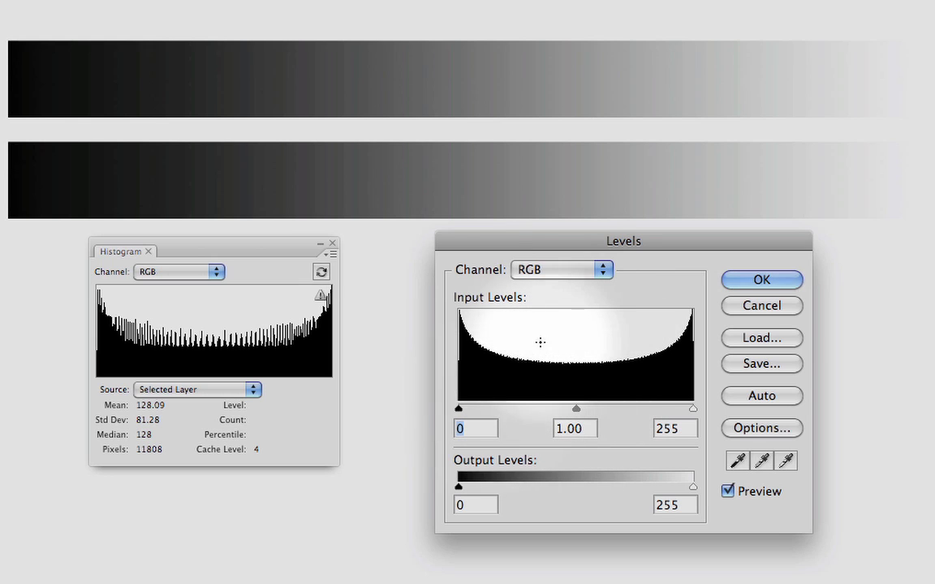
{"action": "left_click_drag", "start_coordinate": [524, 345], "coordinate": [699, 355]}
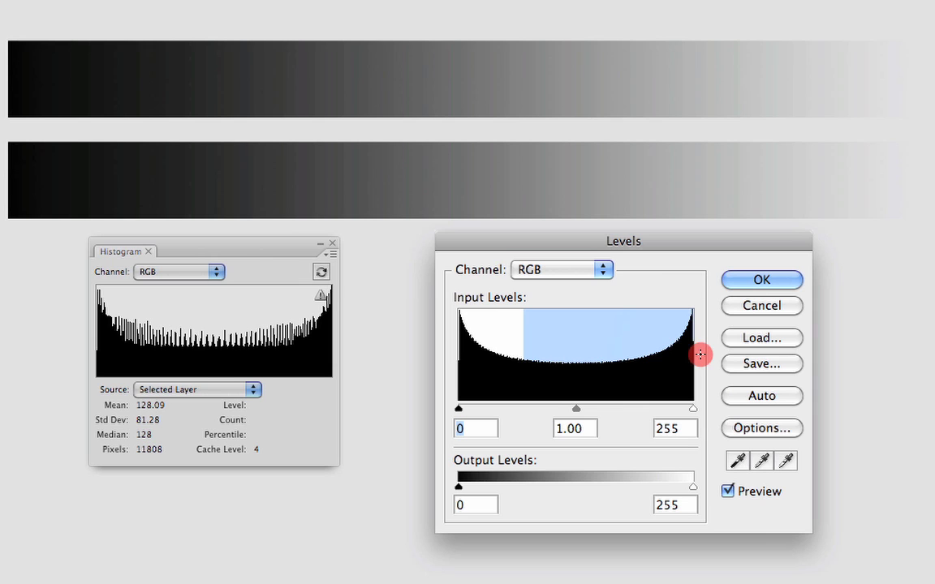
{"action": "left_click_drag", "start_coordinate": [511, 349], "coordinate": [445, 350]}
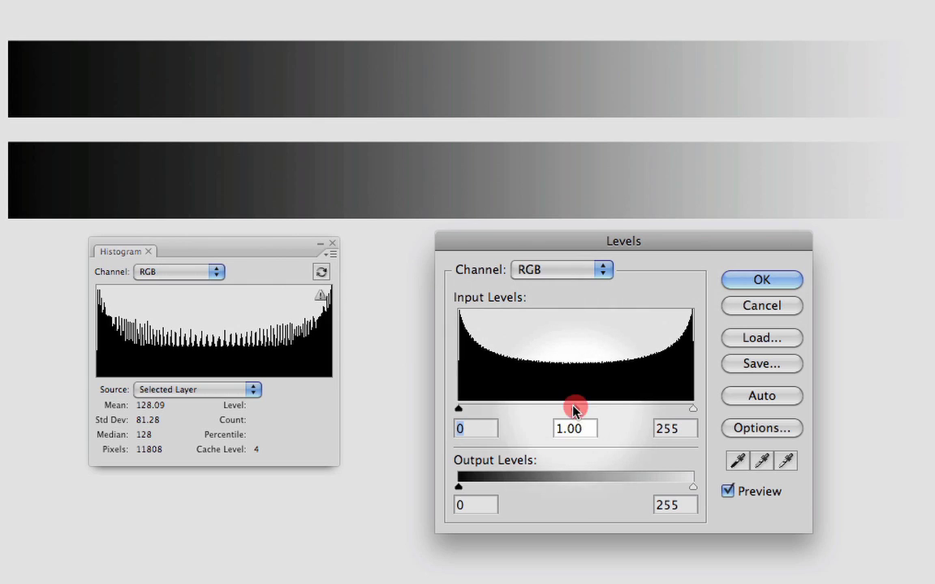
{"action": "left_click_drag", "start_coordinate": [572, 411], "coordinate": [495, 408]}
{"action": "mouse_move", "coordinate": [287, 308]}
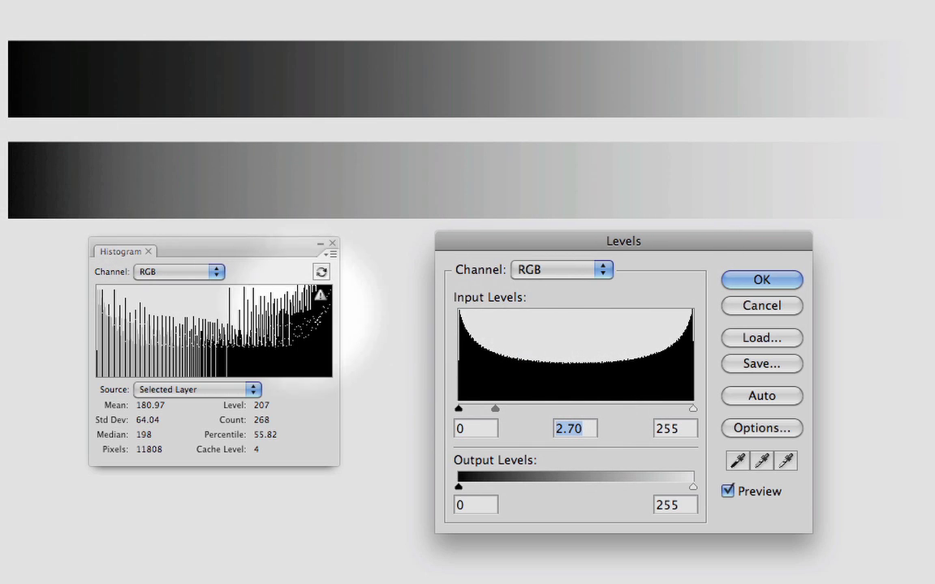
{"action": "left_click", "coordinate": [321, 294]}
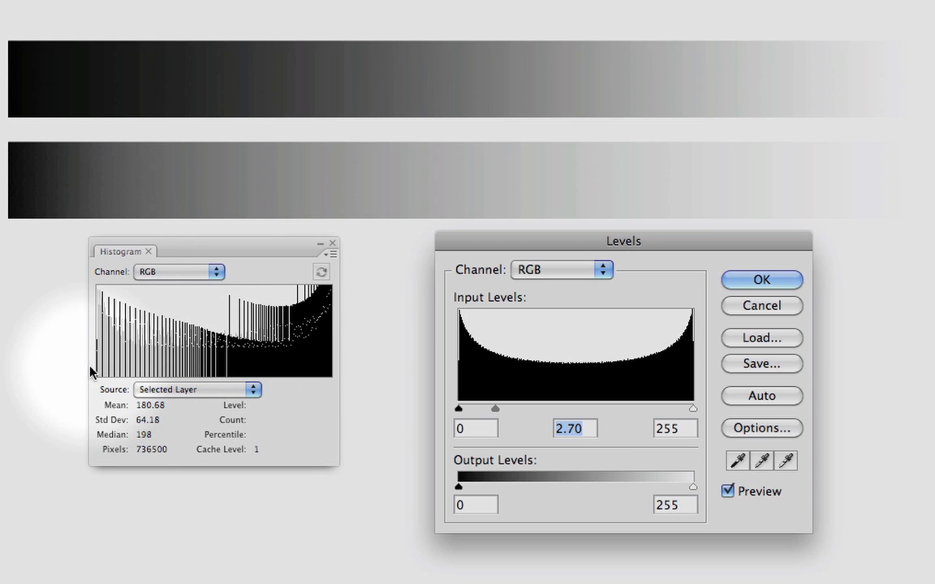
Set midtone gamma to 0.93, try output black 75 then 0, and read histogram statistics
{"action": "left_click_drag", "start_coordinate": [495, 409], "coordinate": [581, 408]}
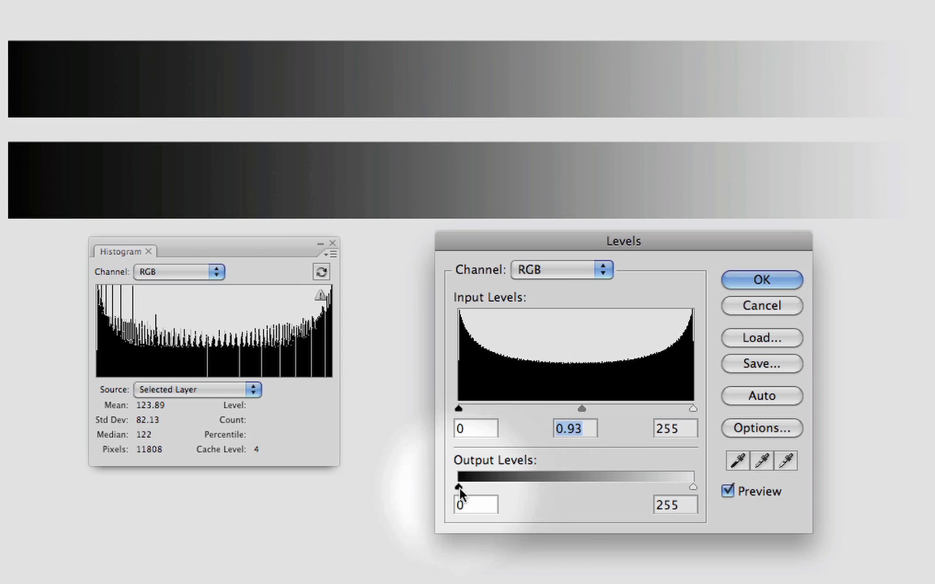
{"action": "left_click_drag", "start_coordinate": [458, 488], "coordinate": [528, 492]}
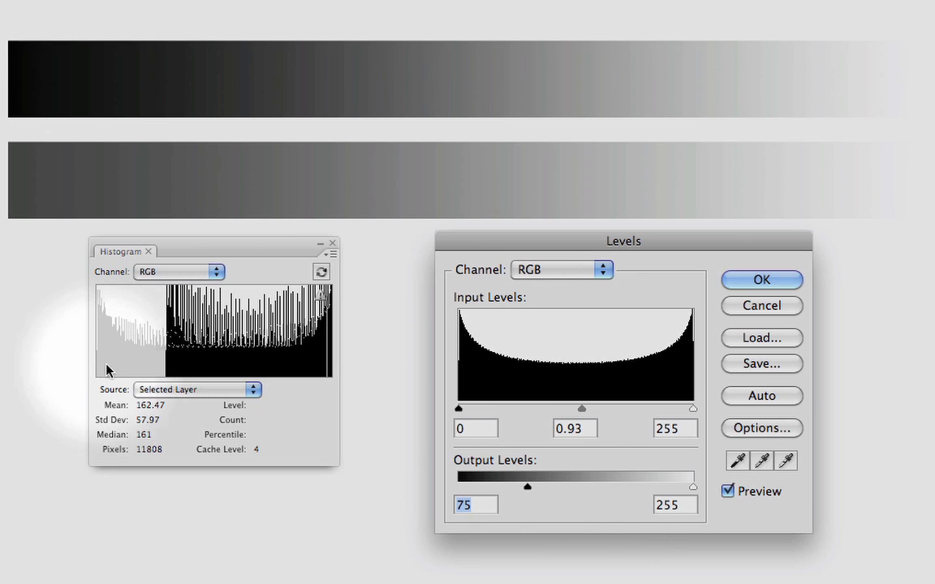
{"action": "mouse_move", "coordinate": [154, 366]}
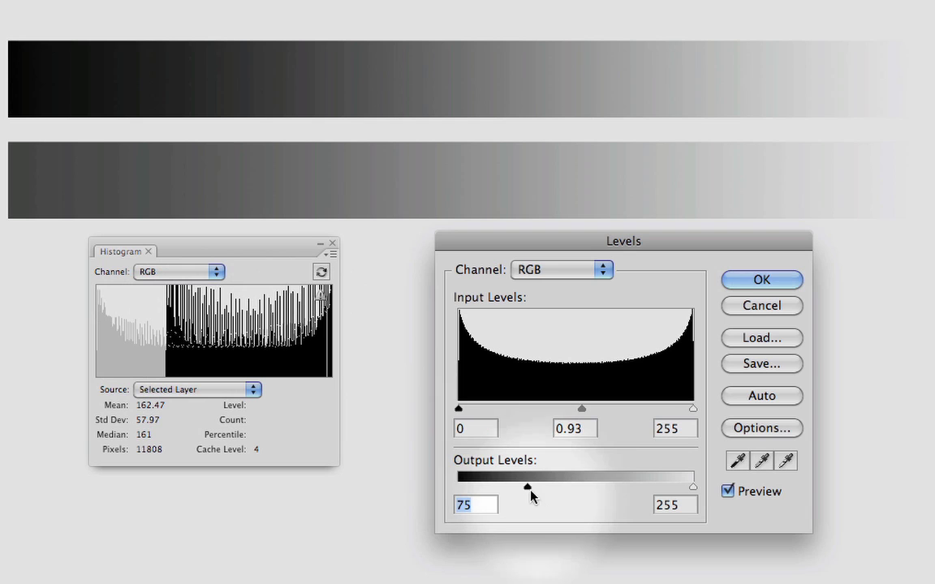
{"action": "left_click_drag", "start_coordinate": [528, 488], "coordinate": [432, 483]}
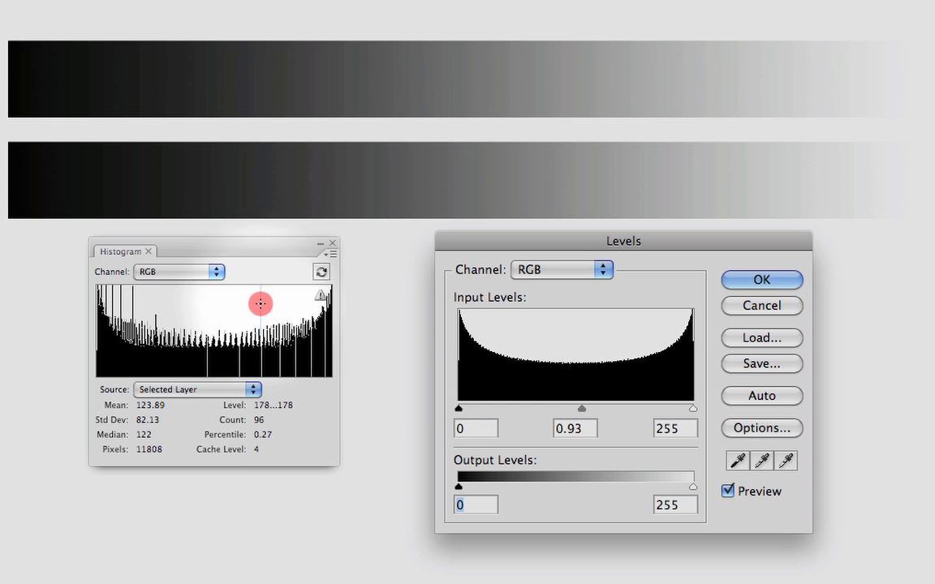
{"action": "left_click_drag", "start_coordinate": [260, 303], "coordinate": [94, 330]}
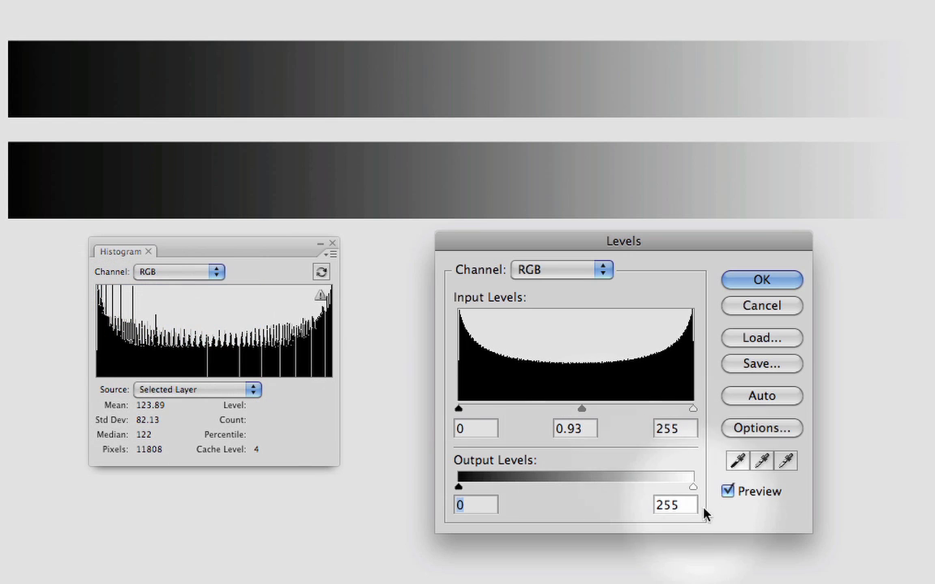
{"action": "left_click_drag", "start_coordinate": [692, 487], "coordinate": [595, 489]}
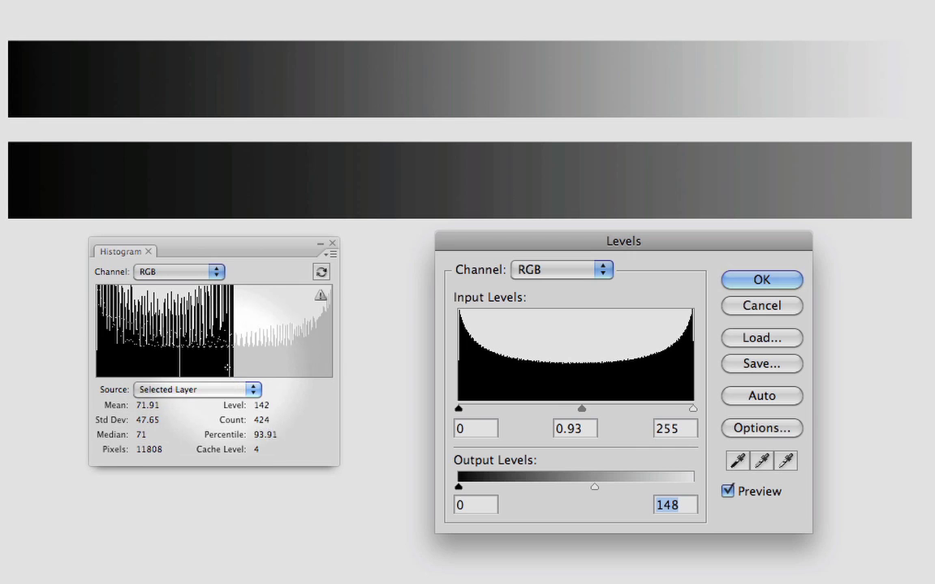
{"action": "left_click", "coordinate": [320, 297]}
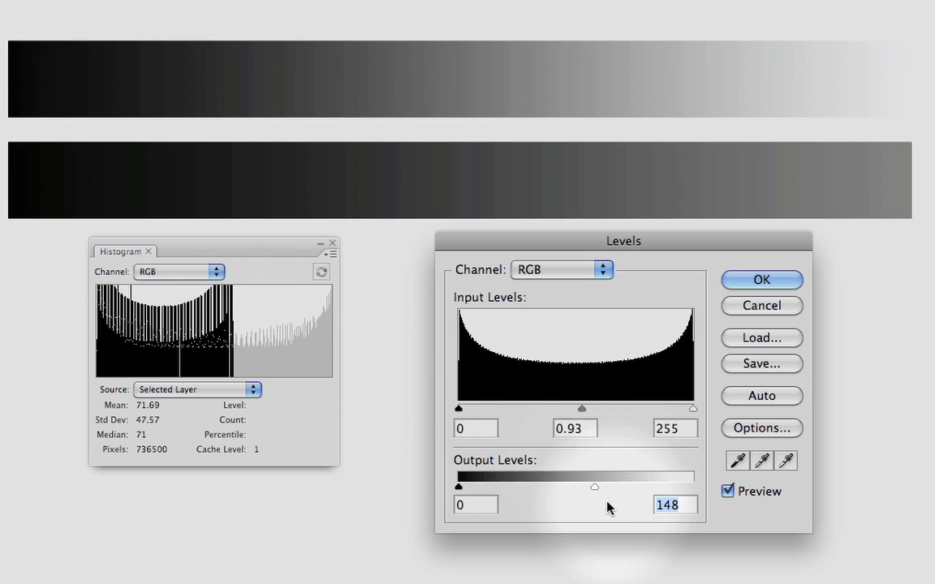
{"action": "left_click_drag", "start_coordinate": [596, 487], "coordinate": [693, 488]}
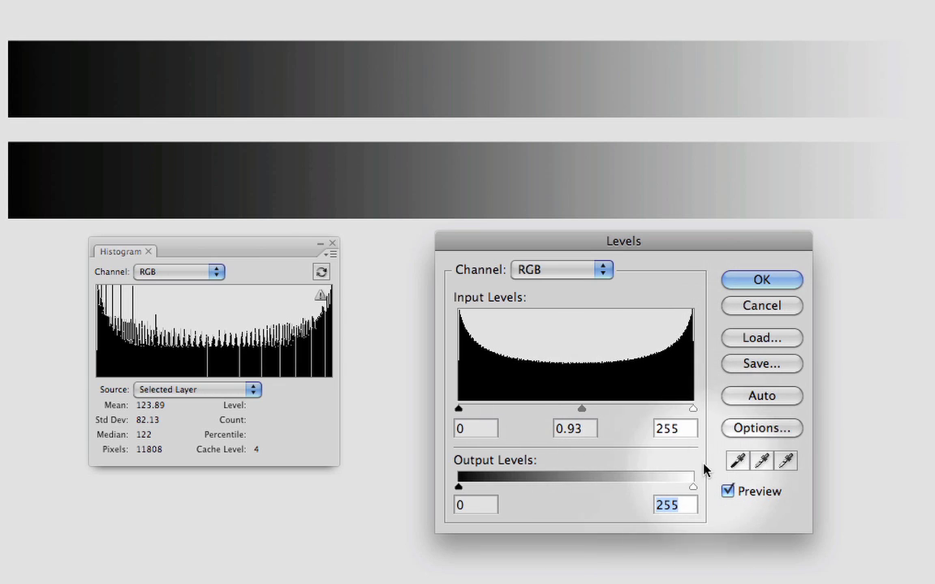
{"action": "left_click", "coordinate": [464, 428]}
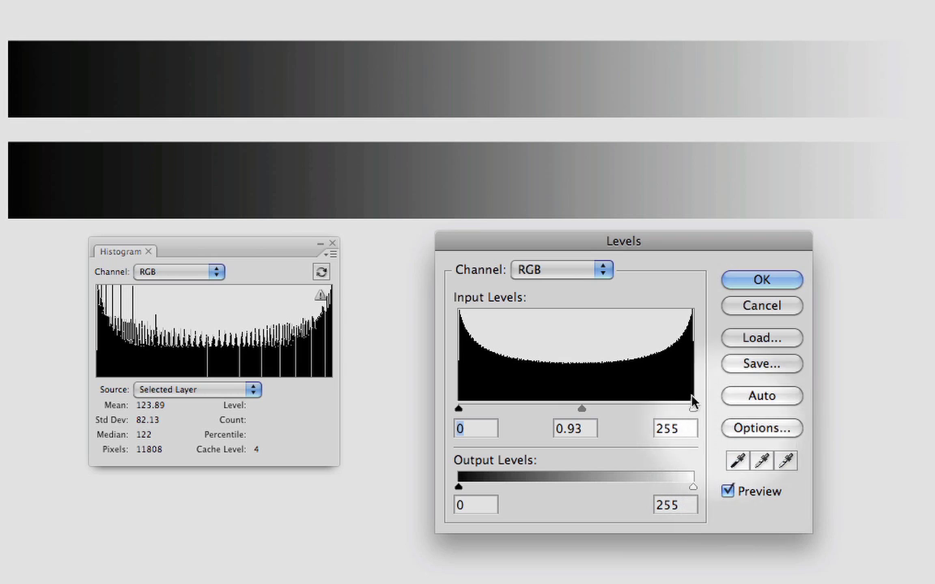
{"action": "left_click", "coordinate": [766, 430]}
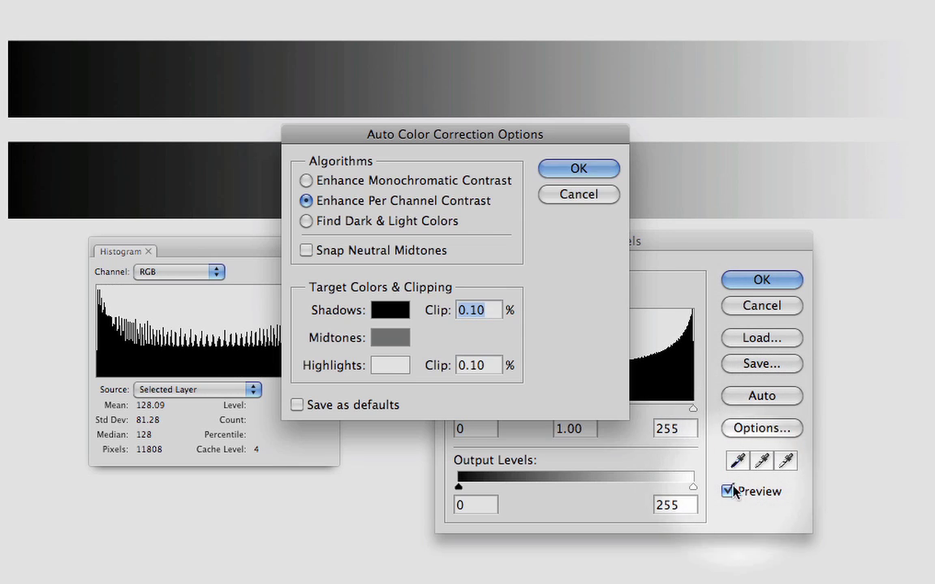
{"action": "left_click", "coordinate": [605, 199]}
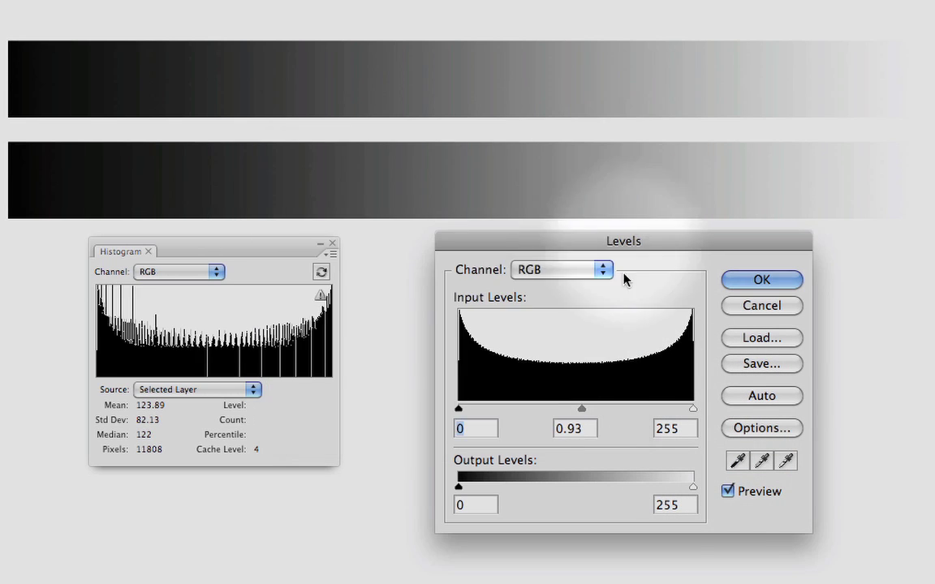